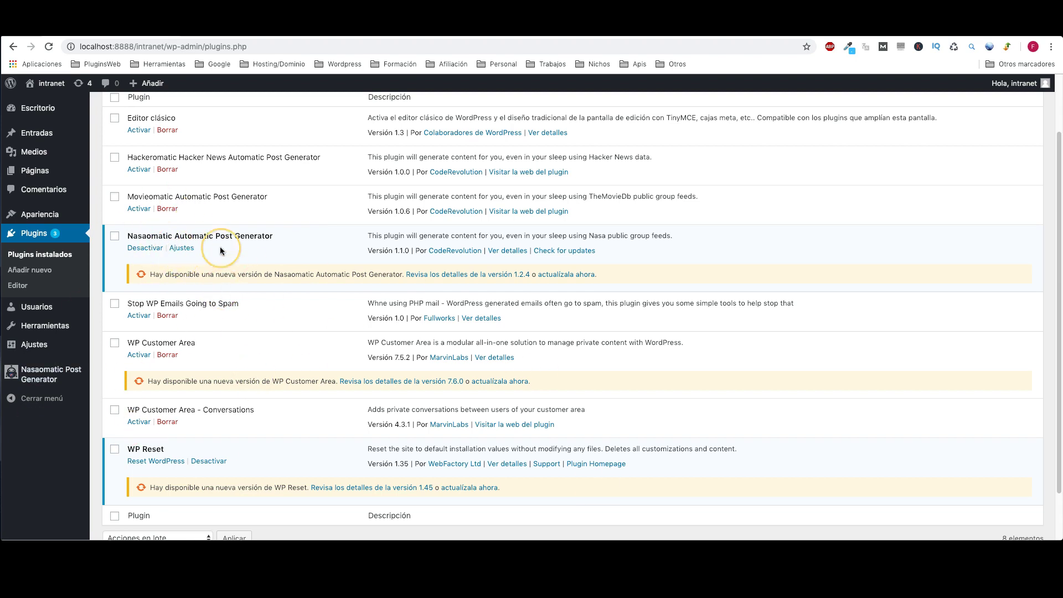
Step: Open the Nasaomatic Automatic Post Generator settings and follow the Nasa API Key help link to NASA's key sign-up page
click(183, 247)
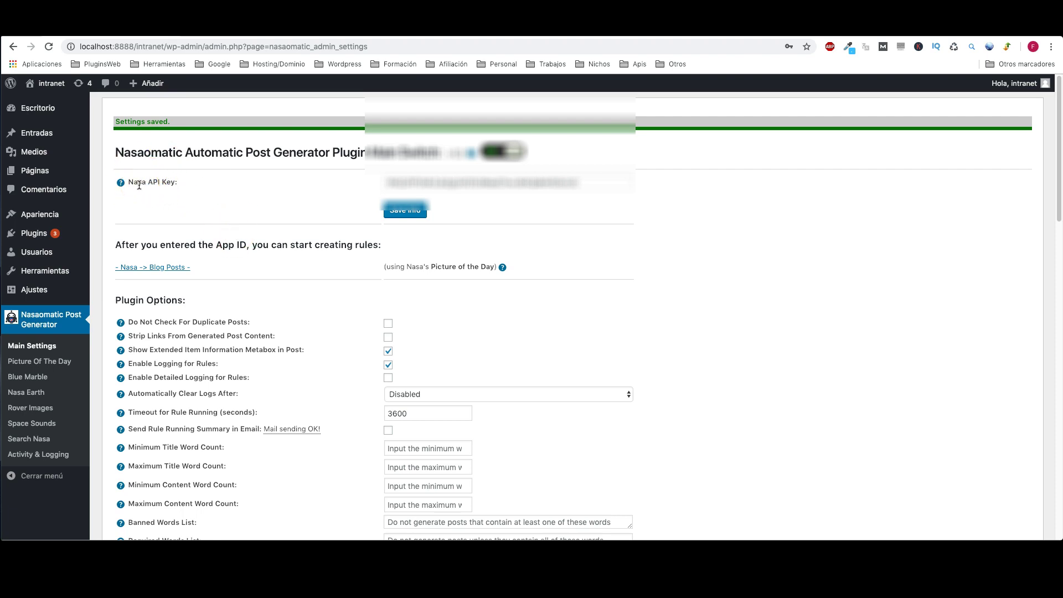
mouse_move(122, 185)
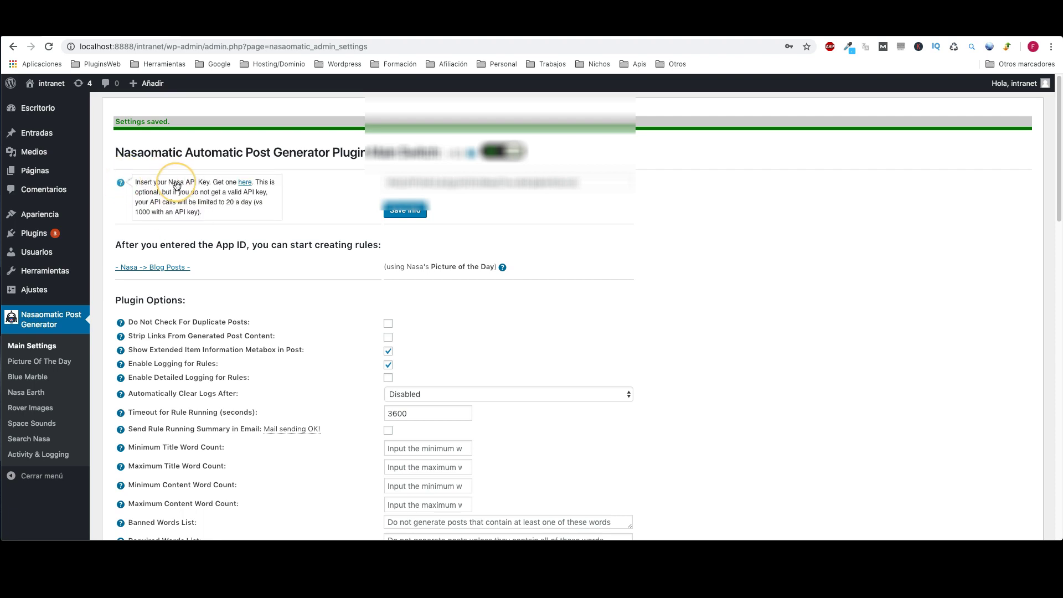
click(245, 182)
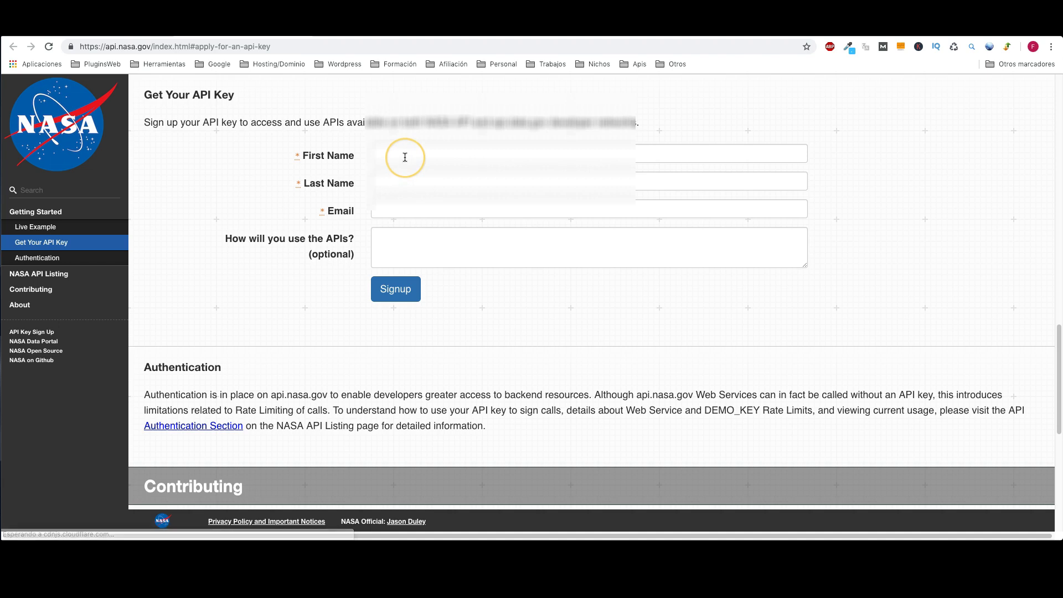
Step: Save the Nasa API key info and the plugin's main settings
click(394, 209)
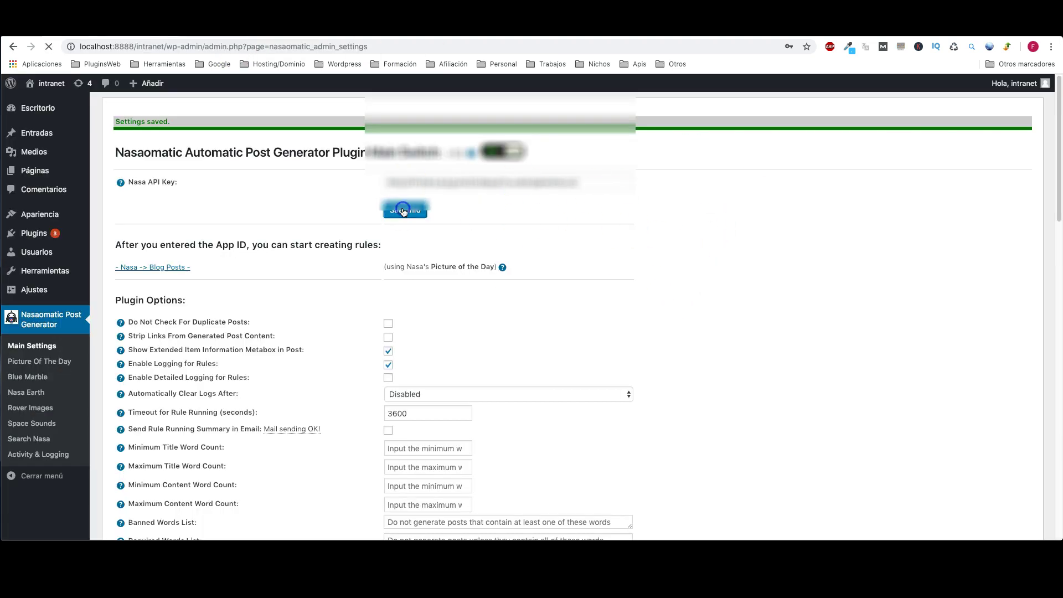
scroll(677, 235, down, 20)
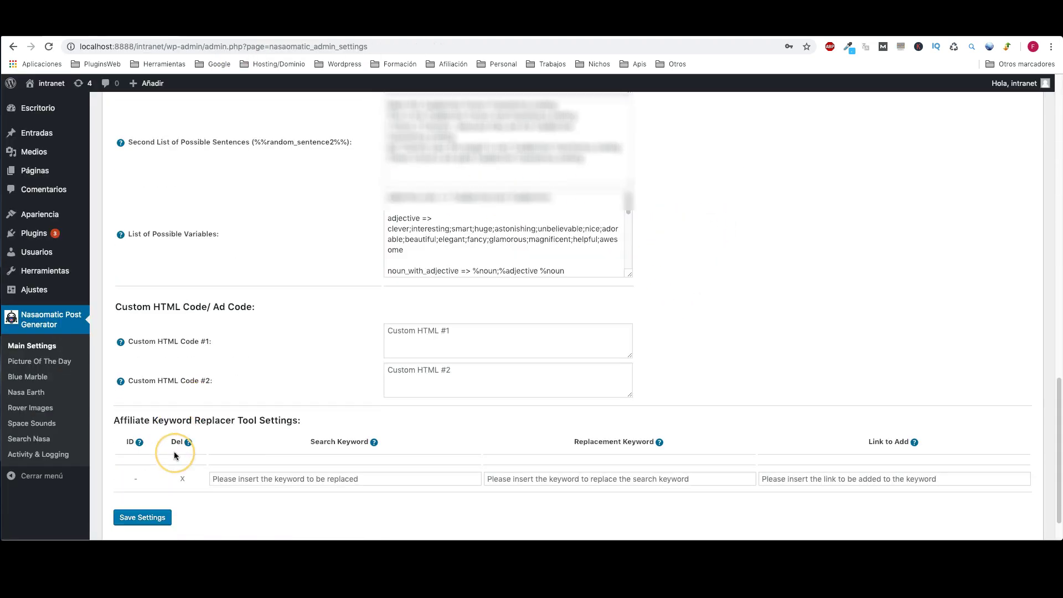
click(143, 515)
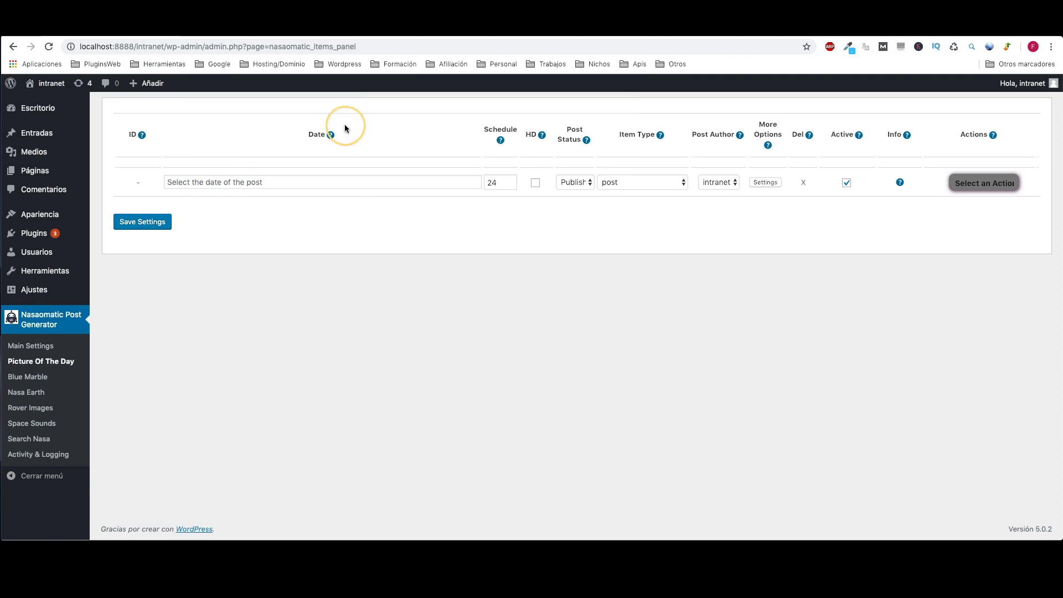
Step: Check the accepted date values and set the new Picture Of The Day rule's date to "today"
mouse_move(330, 138)
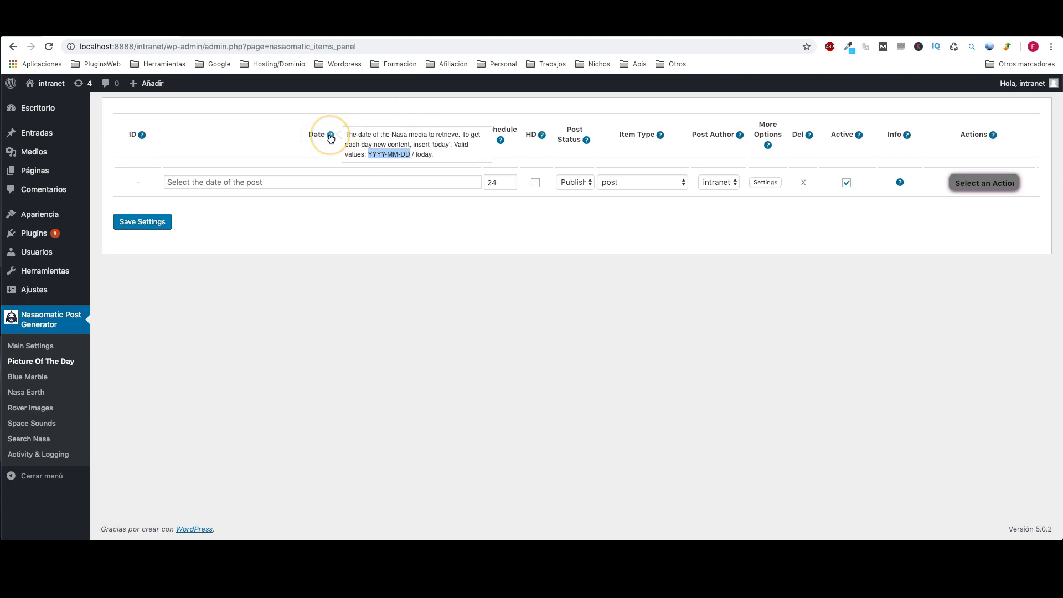
click(446, 145)
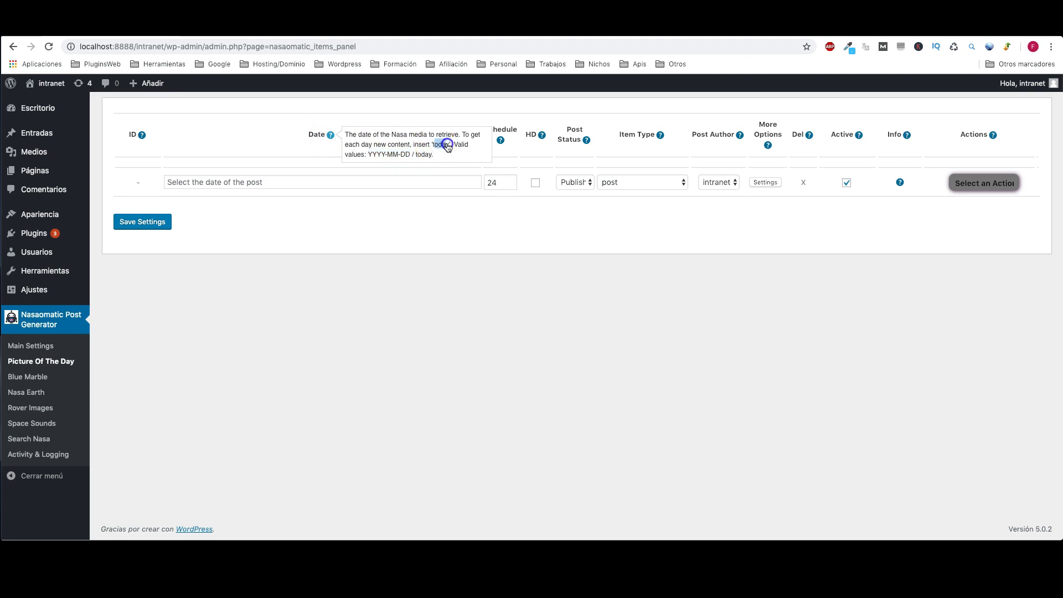
click(218, 183)
text(today)
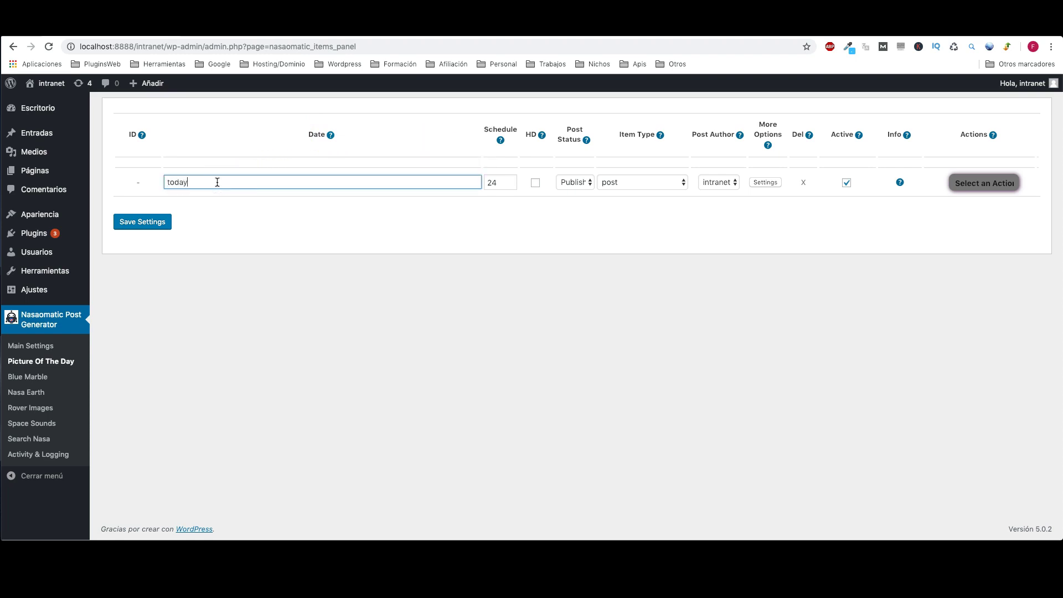
click(512, 250)
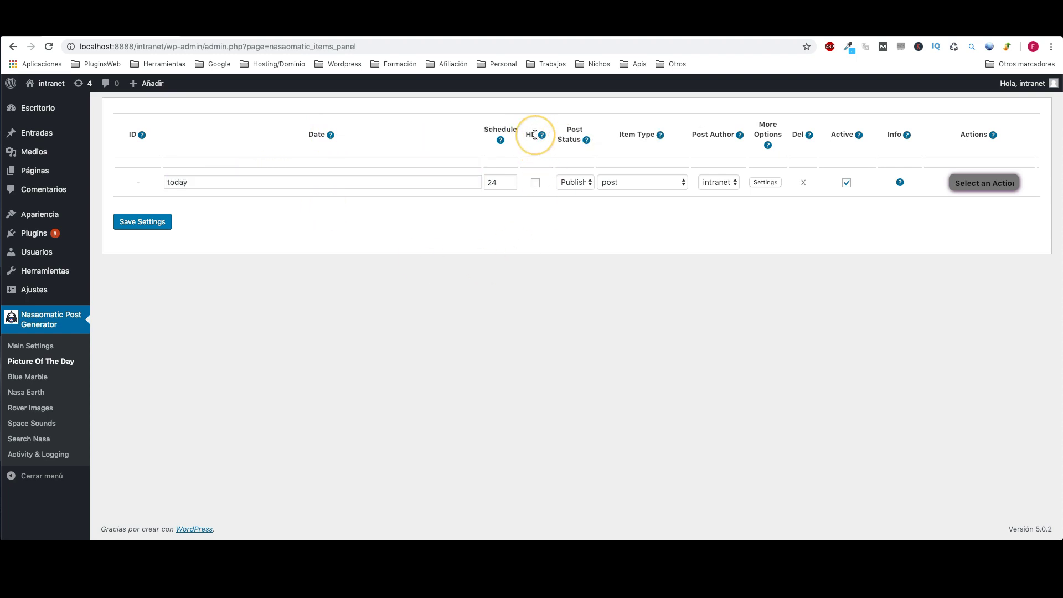
Step: Enable HD for the new rule, keeping its schedule at 24 and its post status at Published
click(532, 179)
click(497, 185)
double_click(491, 184)
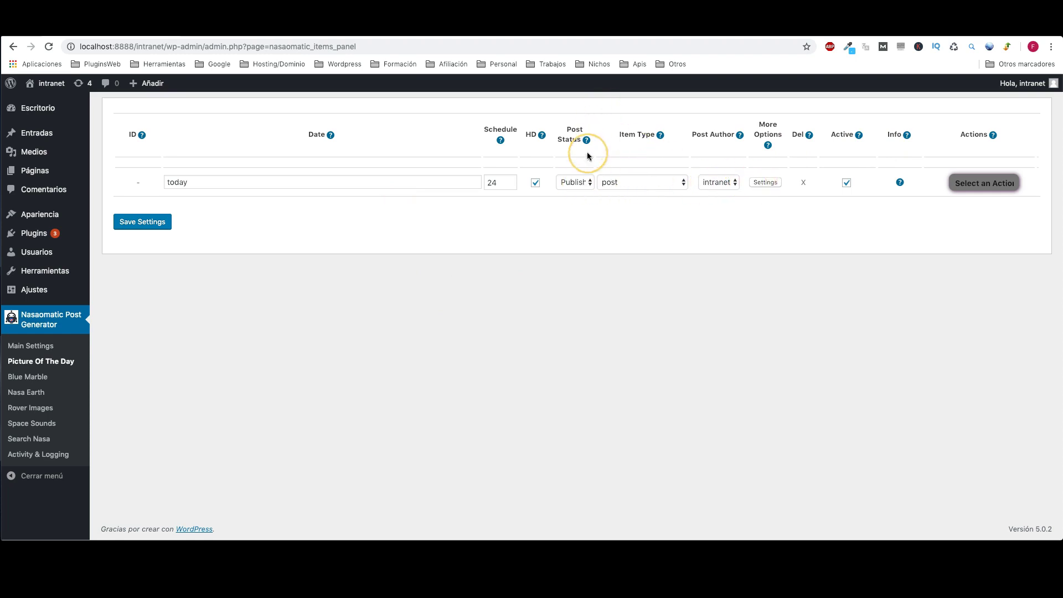
click(575, 183)
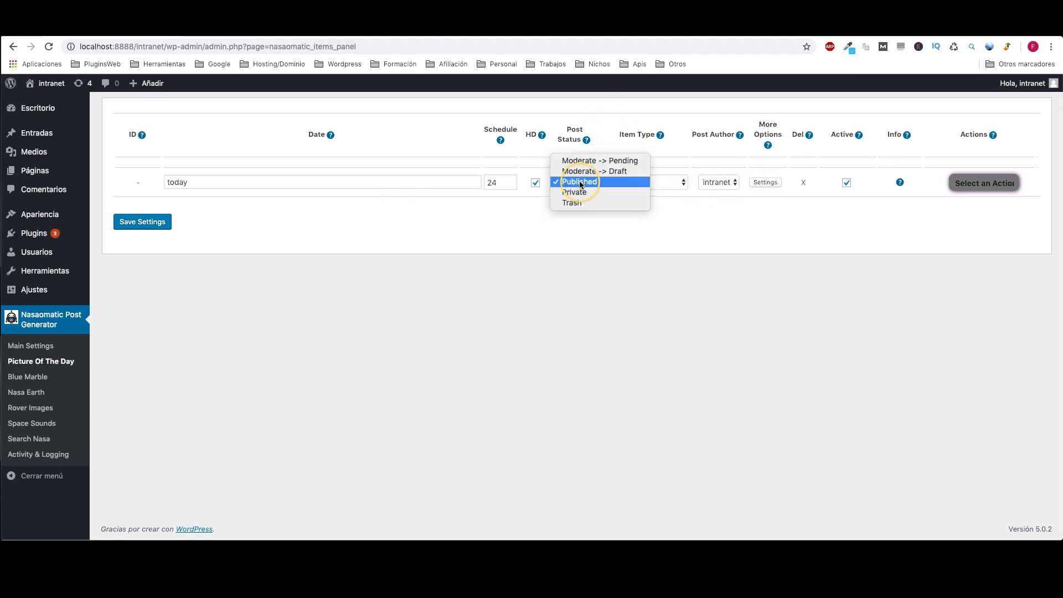
click(605, 173)
click(689, 213)
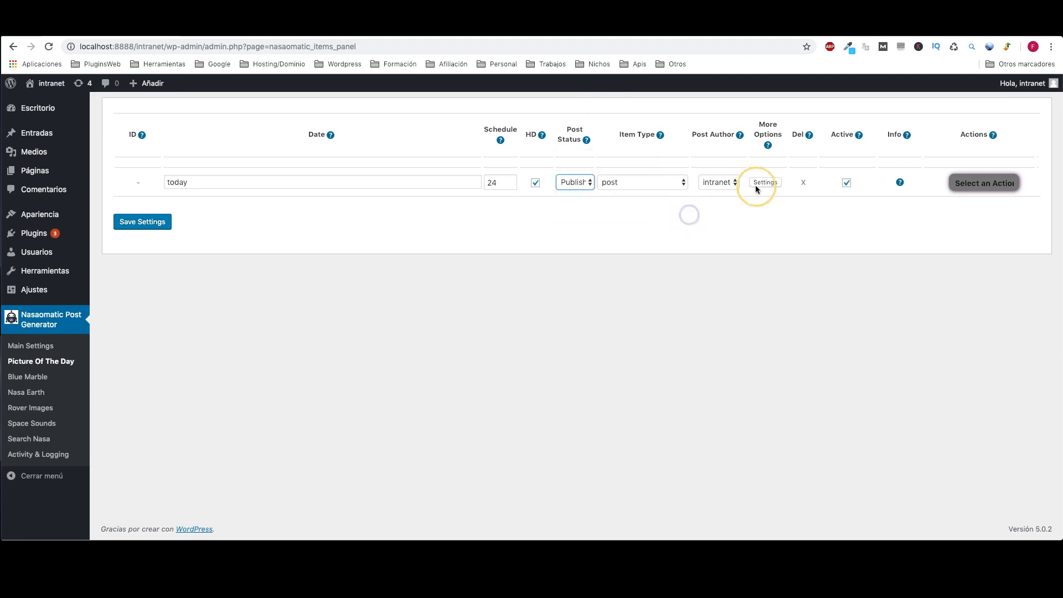
Step: In the new rule's advanced settings, set the generated post title to "%%item_title%% | mundooculto.com"
click(759, 183)
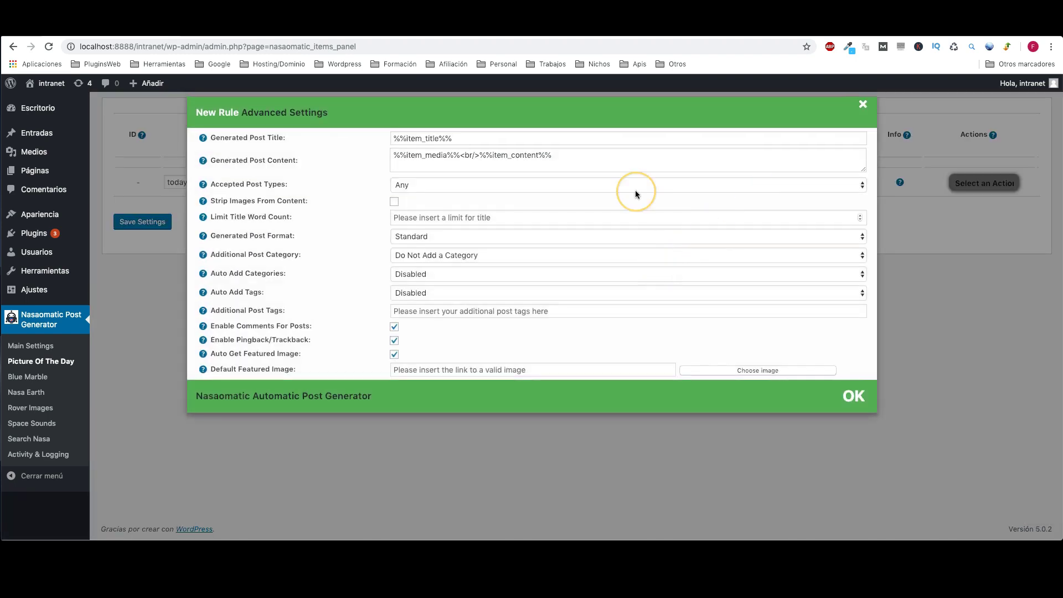
drag(453, 139, 385, 136)
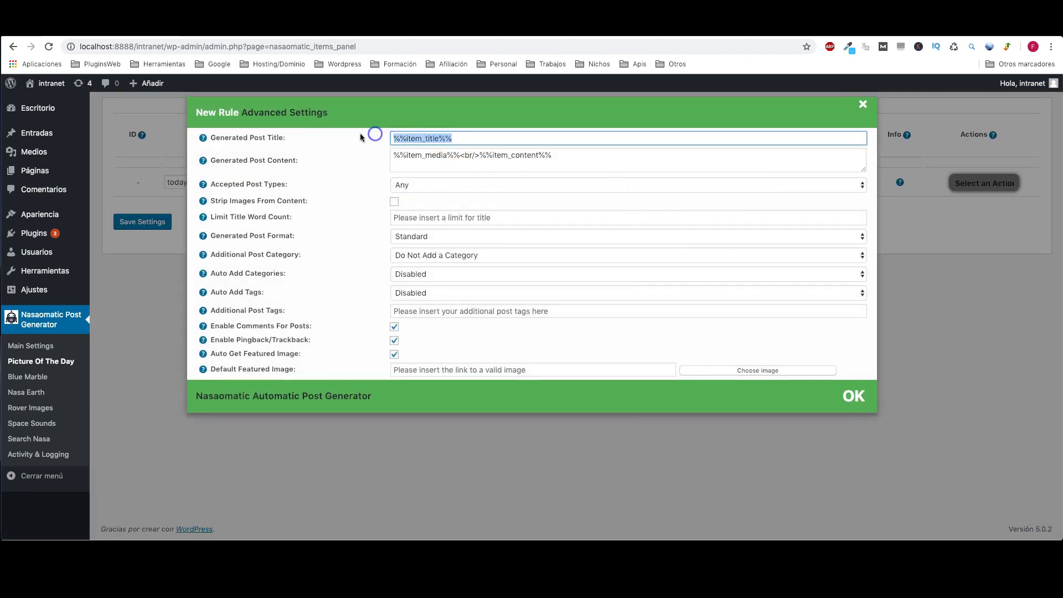
click(203, 140)
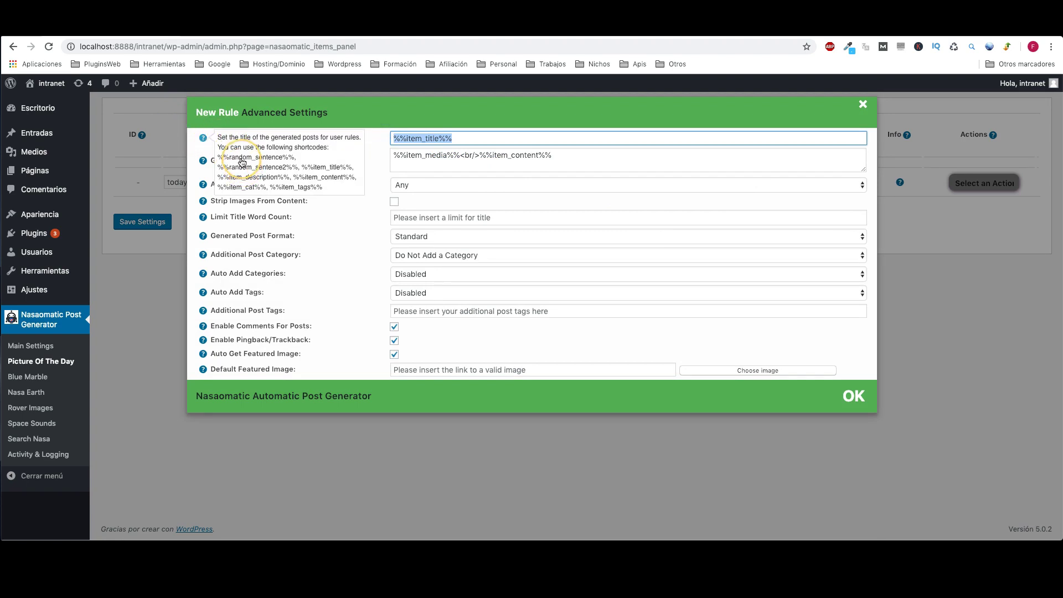
click(464, 138)
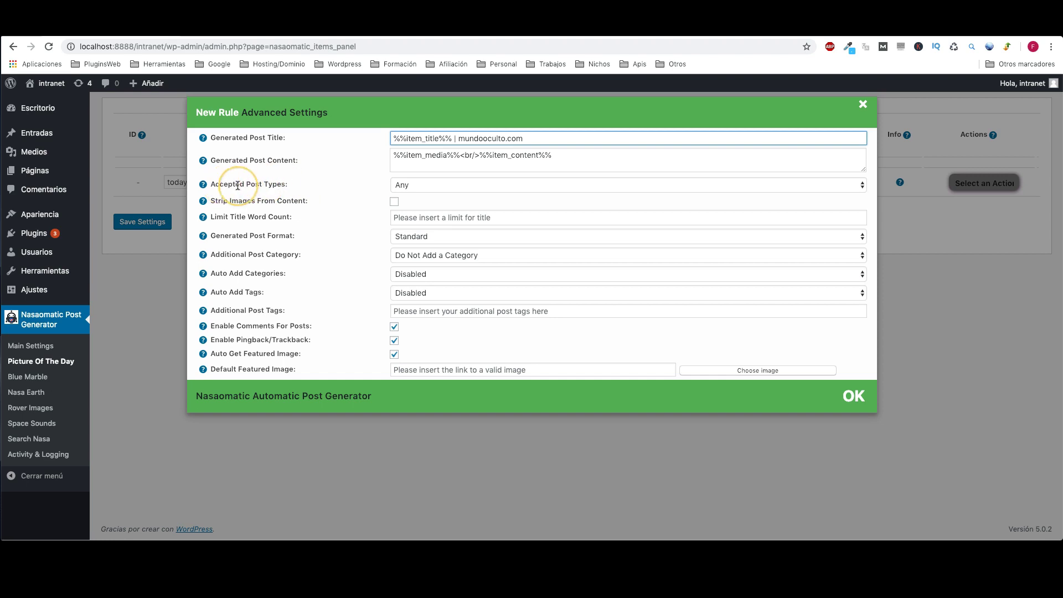
Step: Keep the accepted post types at Any and confirm the rule's advanced settings
click(418, 188)
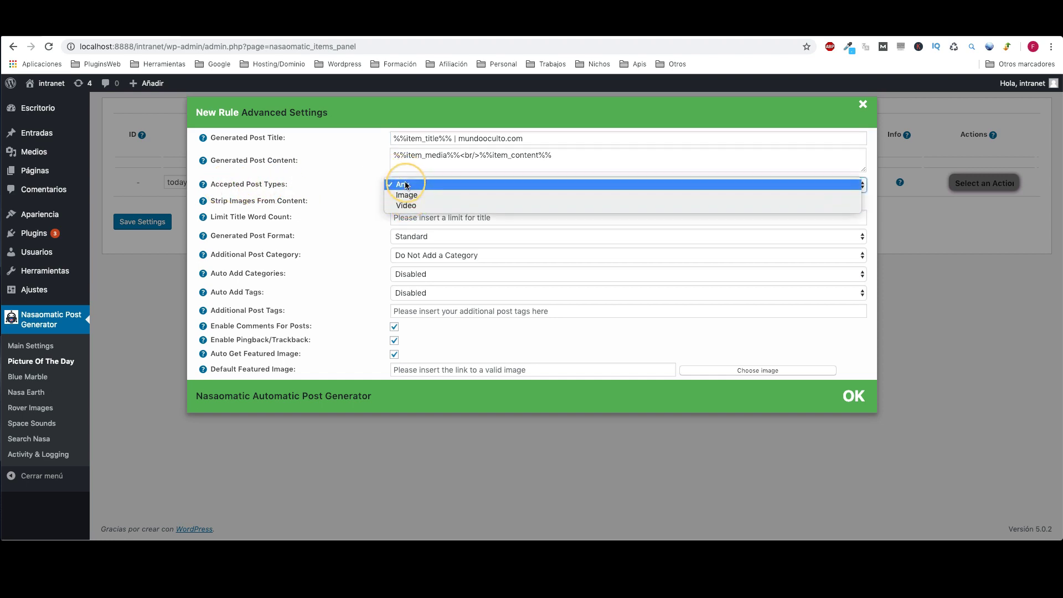
click(406, 186)
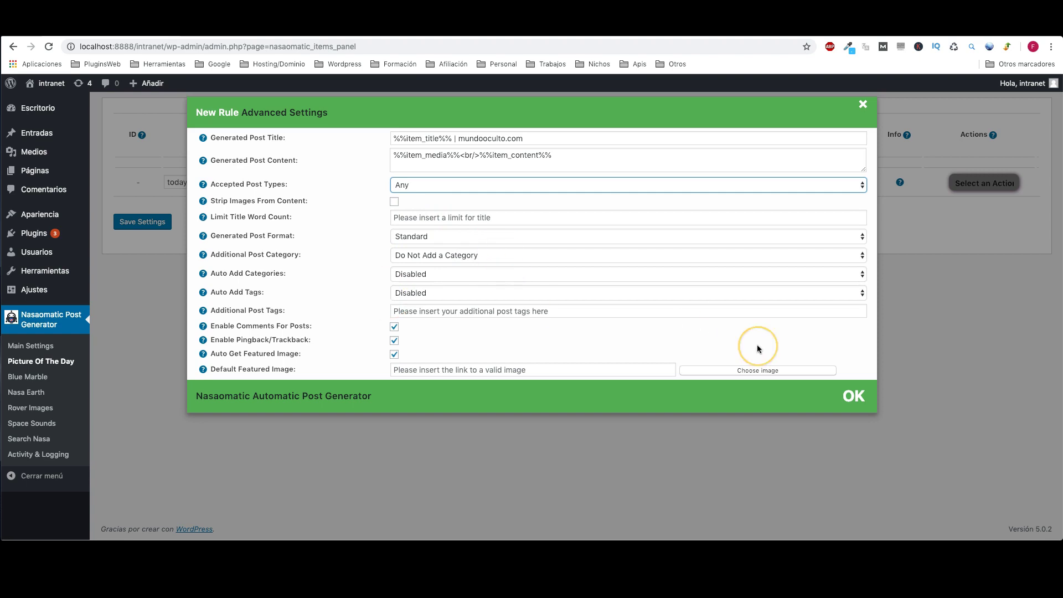
click(855, 398)
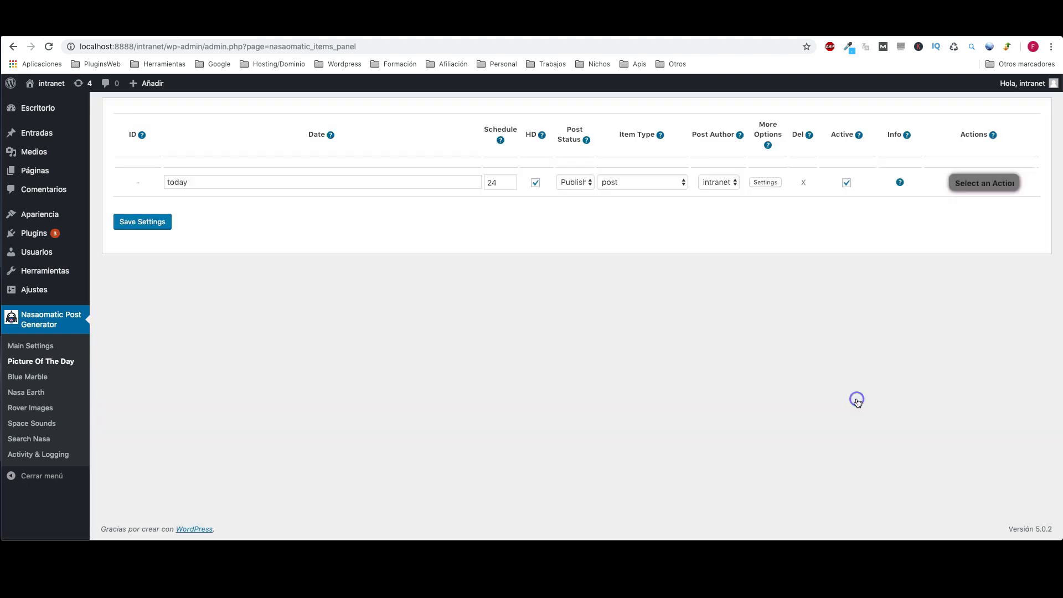
Step: Save the Picture Of The Day rule and run it immediately
click(157, 224)
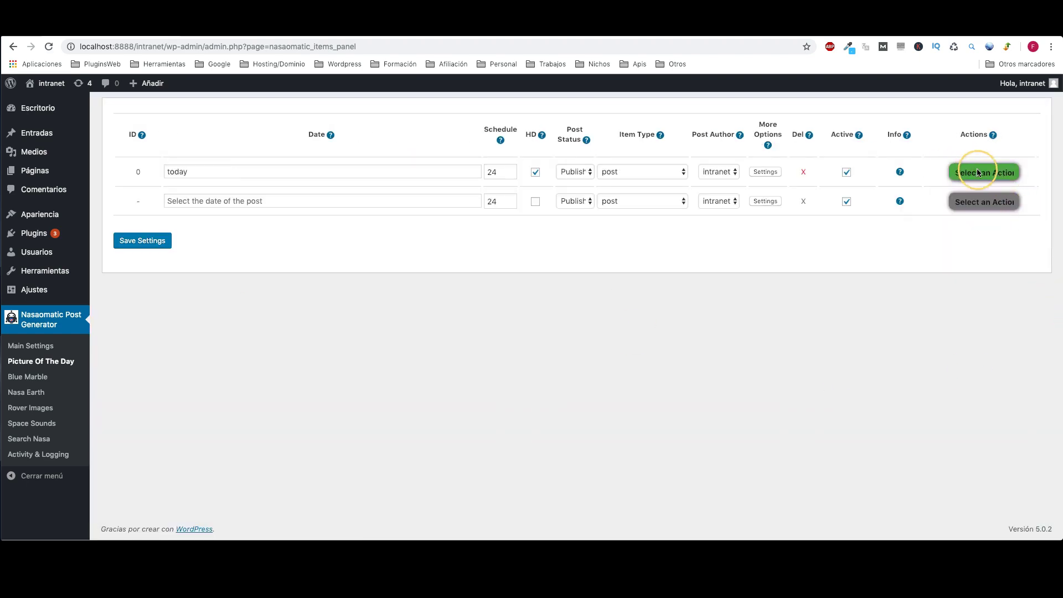
click(974, 172)
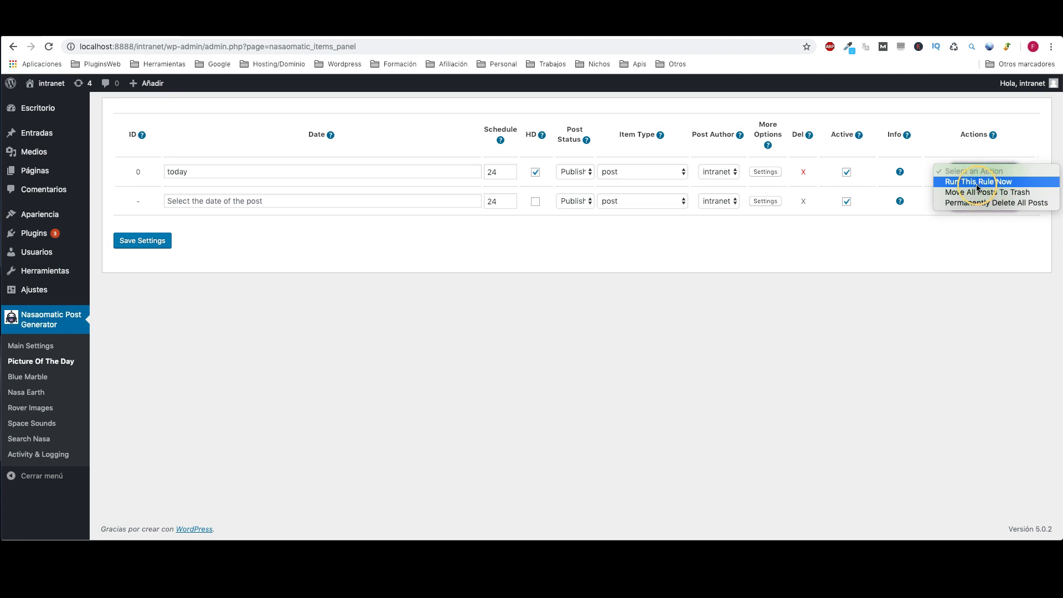
click(977, 188)
click(623, 112)
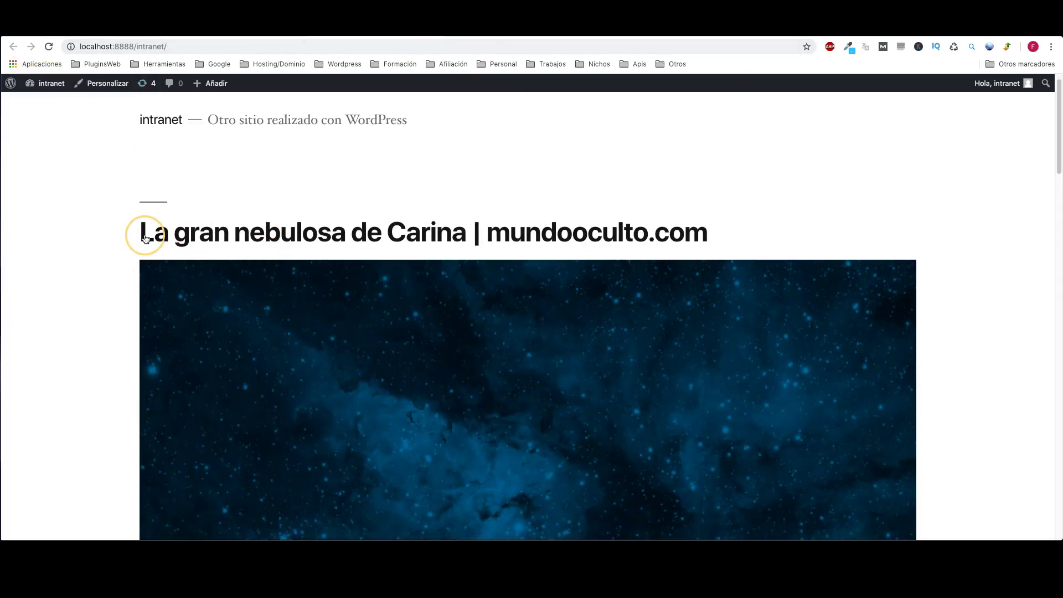
Step: Examine the generated post's title, images and body text on the site's home page
scroll(515, 244, down, 1)
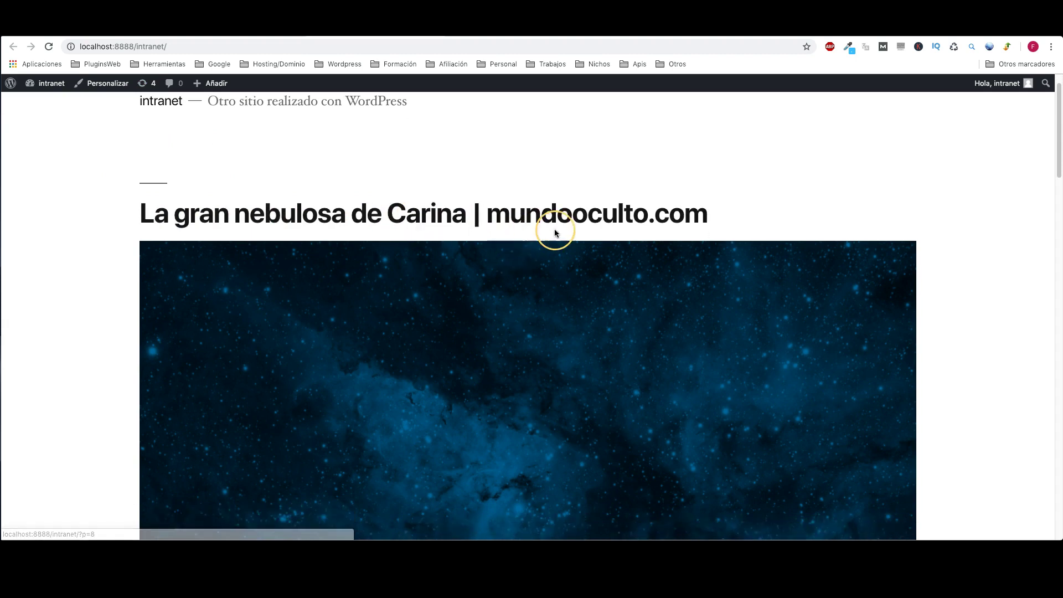
scroll(553, 211, down, 3)
scroll(528, 226, down, 10)
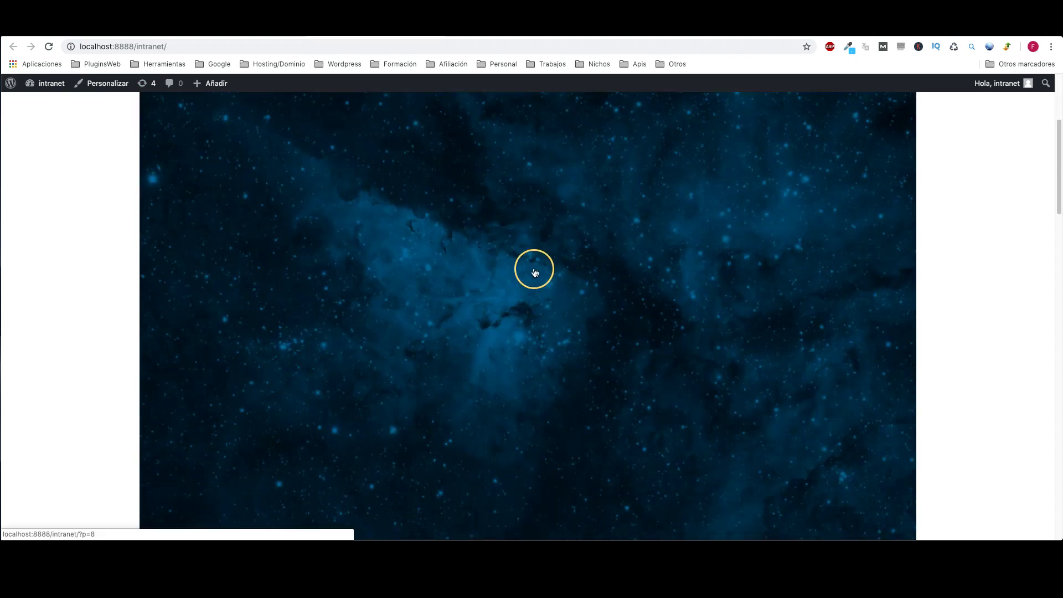
scroll(332, 304, down, 4)
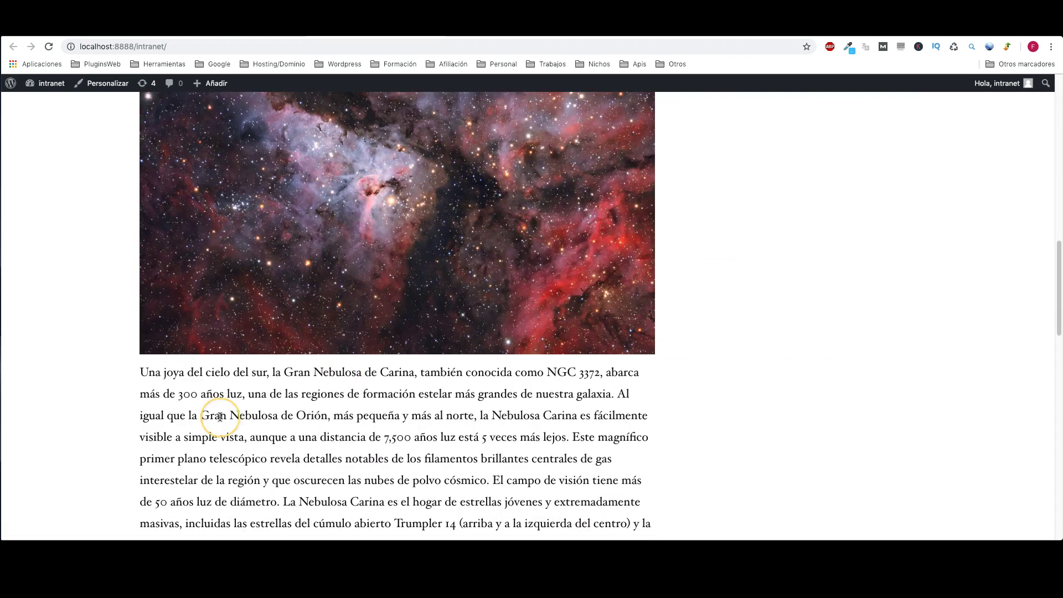
scroll(285, 437, down, 8)
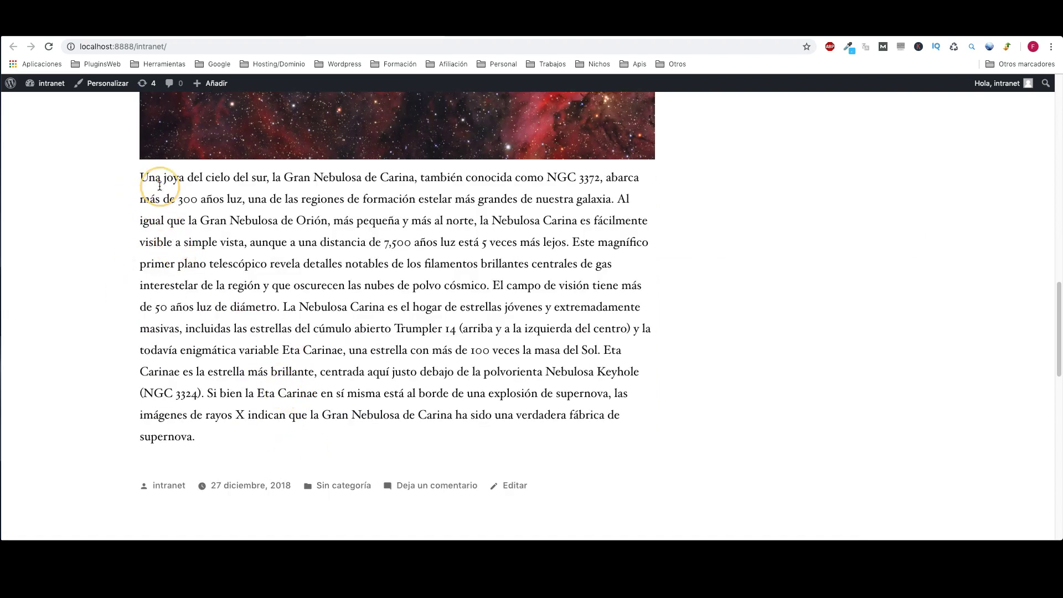
scroll(457, 288, up, 20)
Step: Open the generated Carina nebula post on its own page and examine its header image, inline picture and text
click(273, 244)
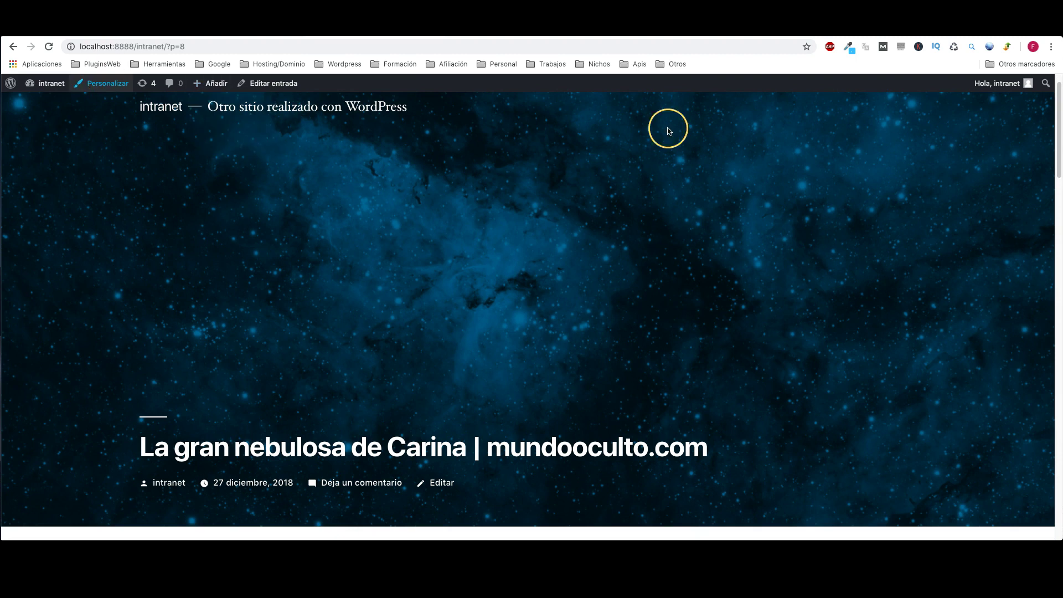
scroll(520, 360, down, 5)
scroll(510, 331, up, 6)
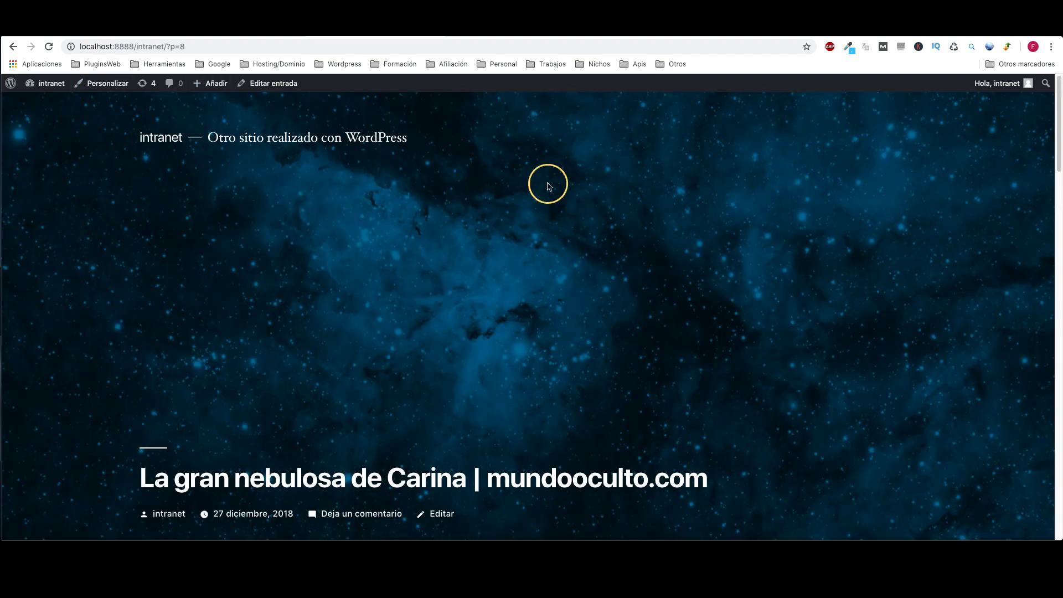
scroll(461, 359, down, 10)
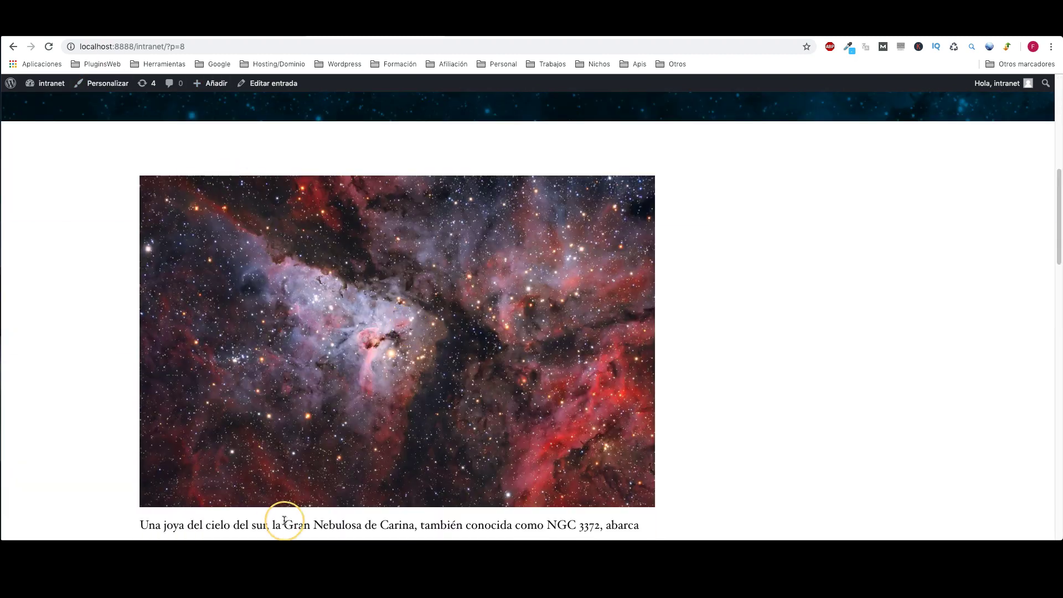
scroll(387, 383, down, 7)
scroll(370, 407, down, 2)
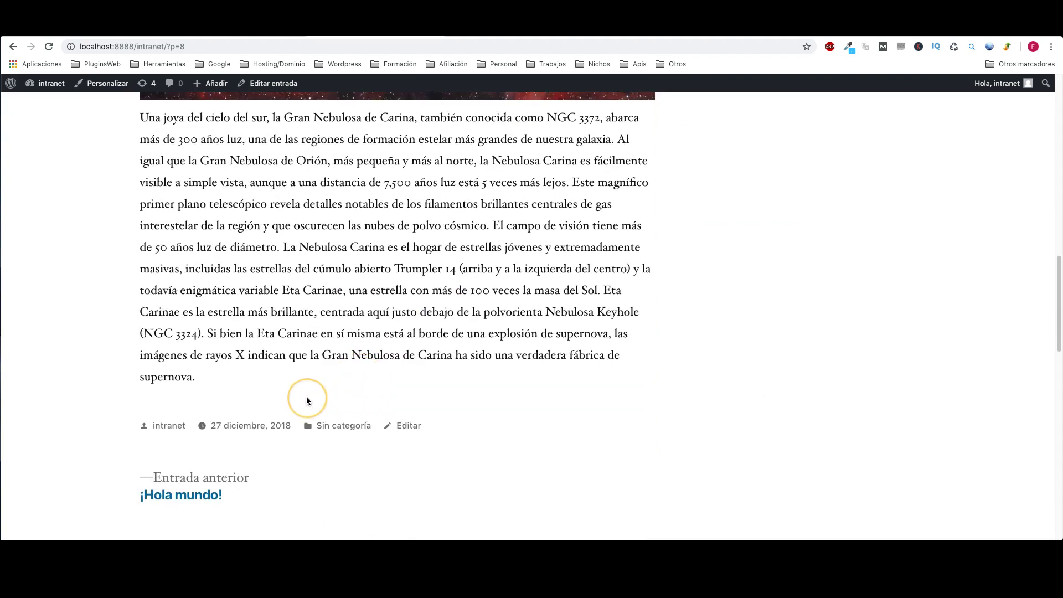
Step: Copy the post's full body text and open Grammarly's plagiarism checker in a new browser tab
scroll(288, 426, up, 2)
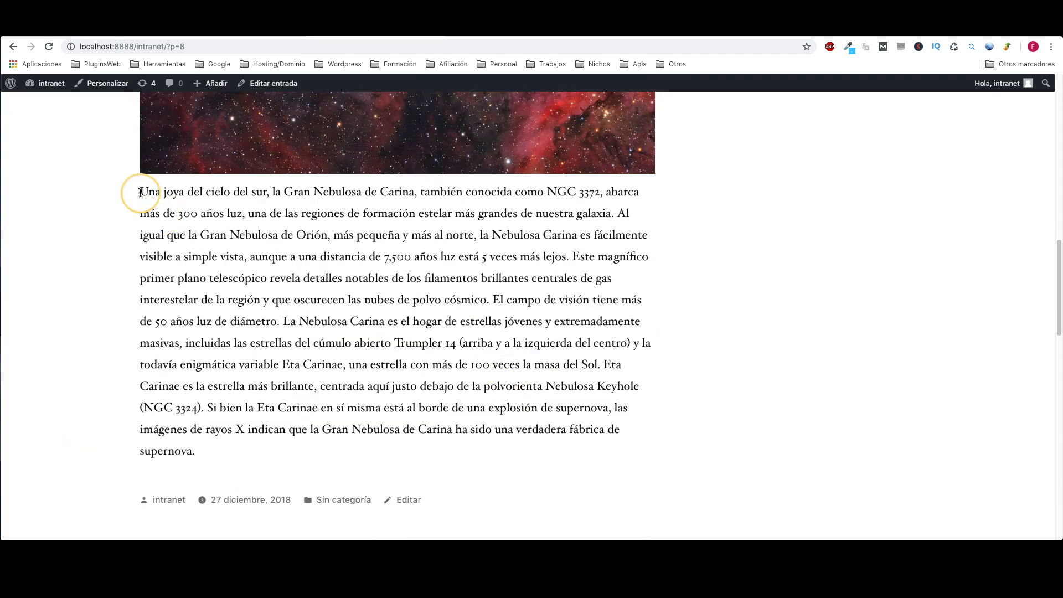
drag(141, 191, 195, 451)
key(ctrl+t)
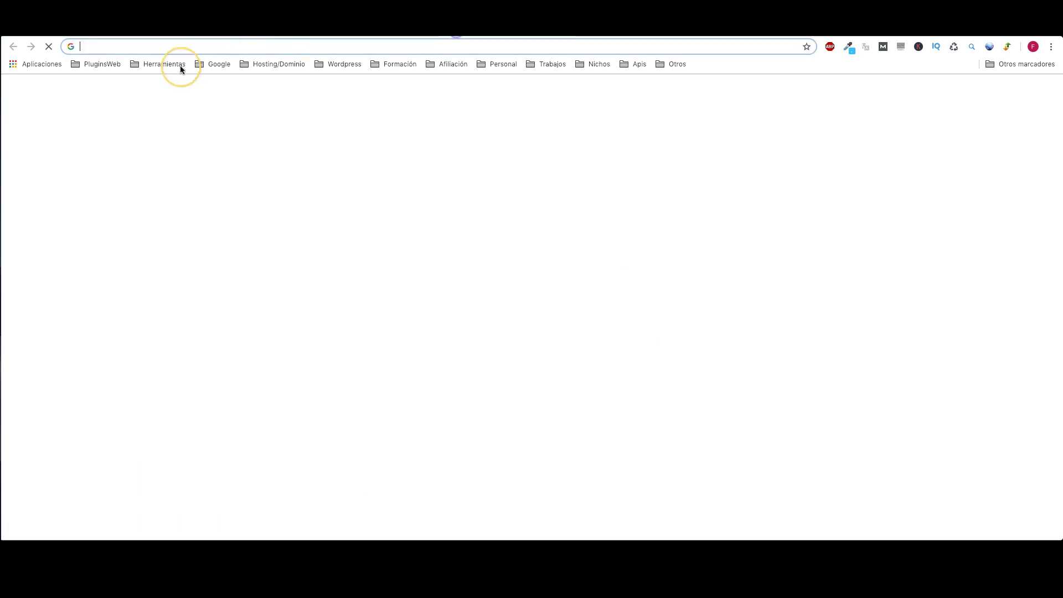
click(165, 63)
click(163, 301)
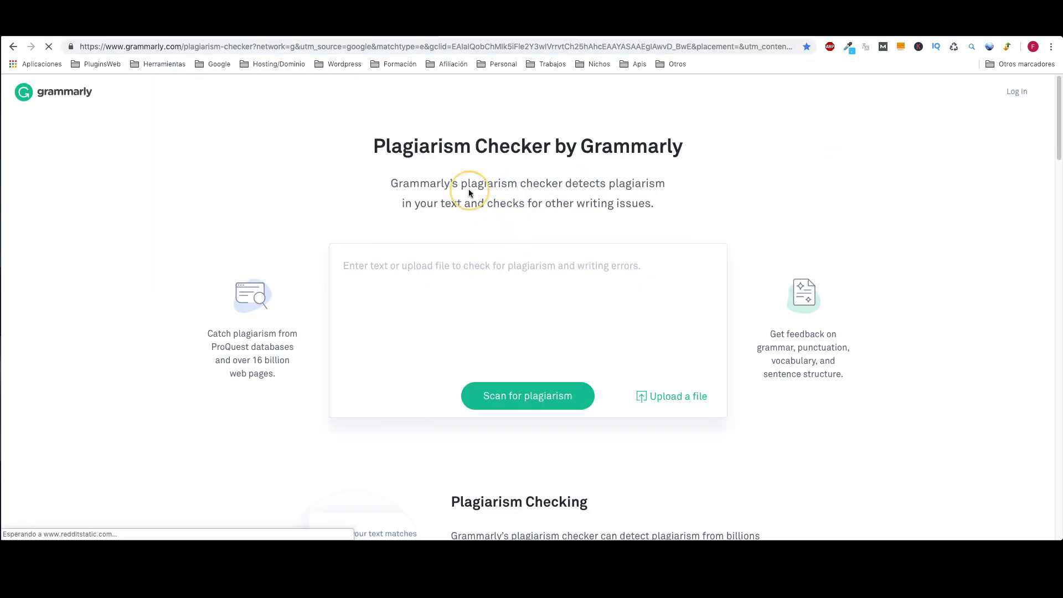
Step: Paste the copied post text into the plagiarism checker's text area
click(407, 273)
right_click(407, 273)
click(449, 344)
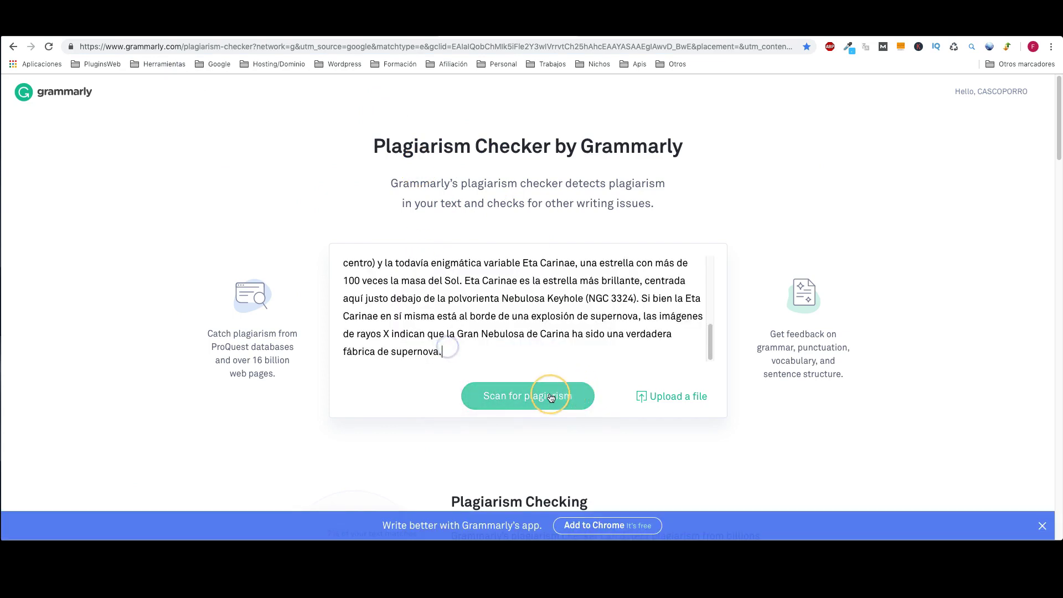
Step: Scan the pasted text for plagiarism and return to the Carina nebula post to review its image and text
click(554, 396)
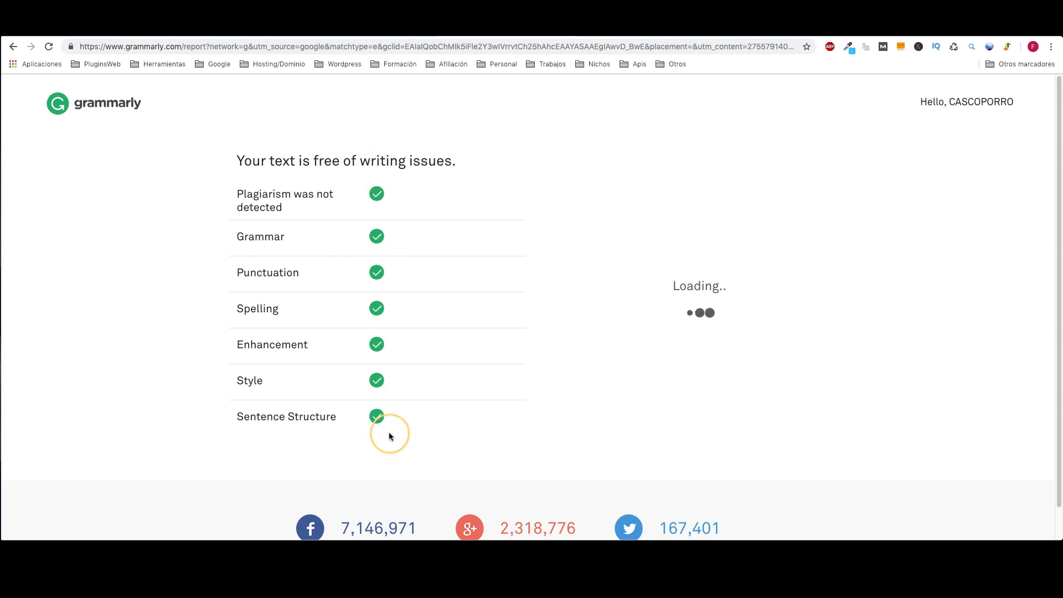
click(133, 27)
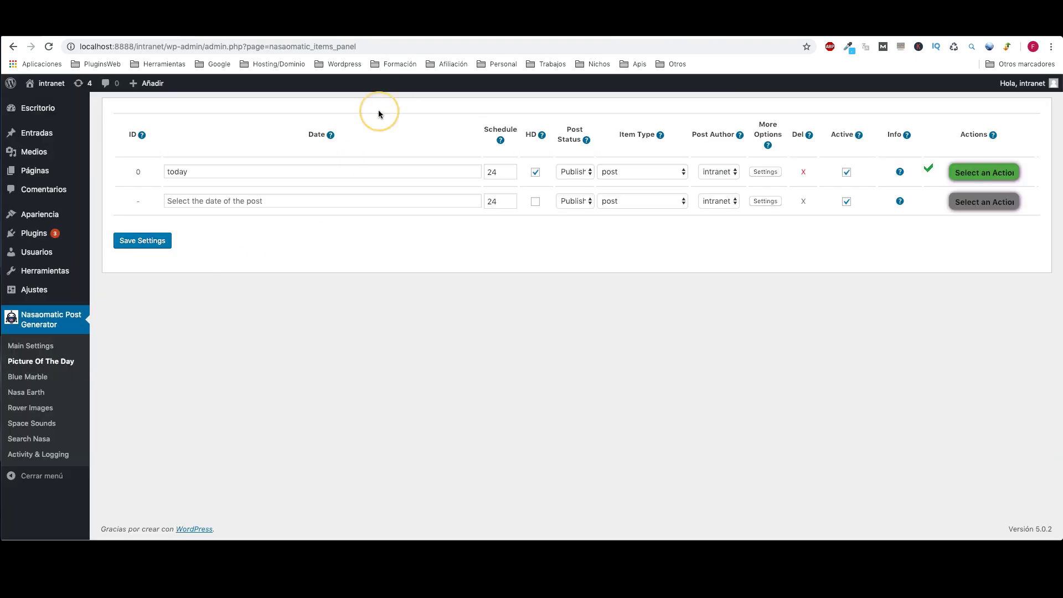
click(353, 28)
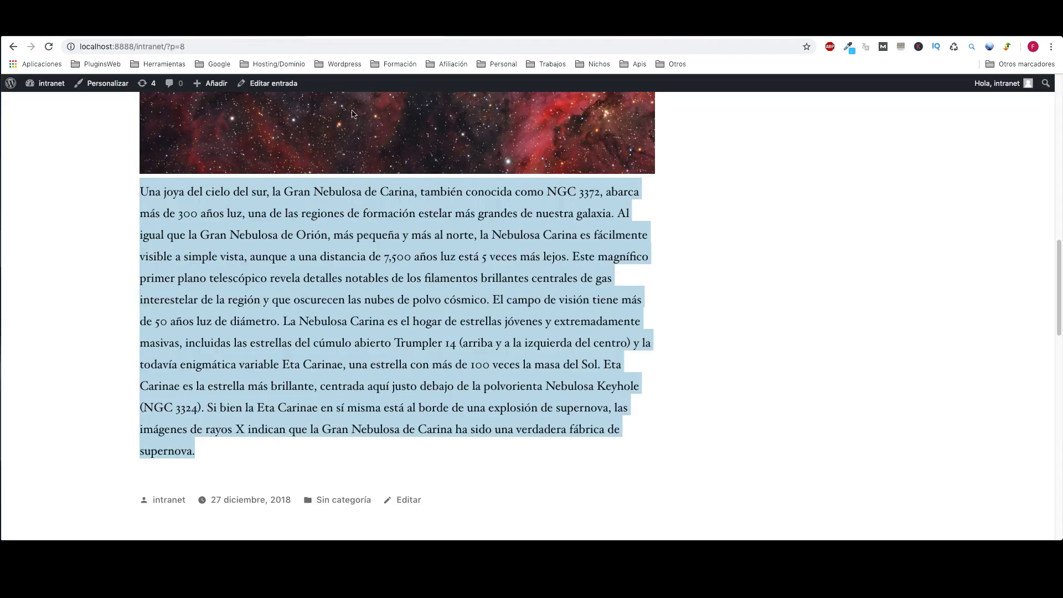
click(387, 297)
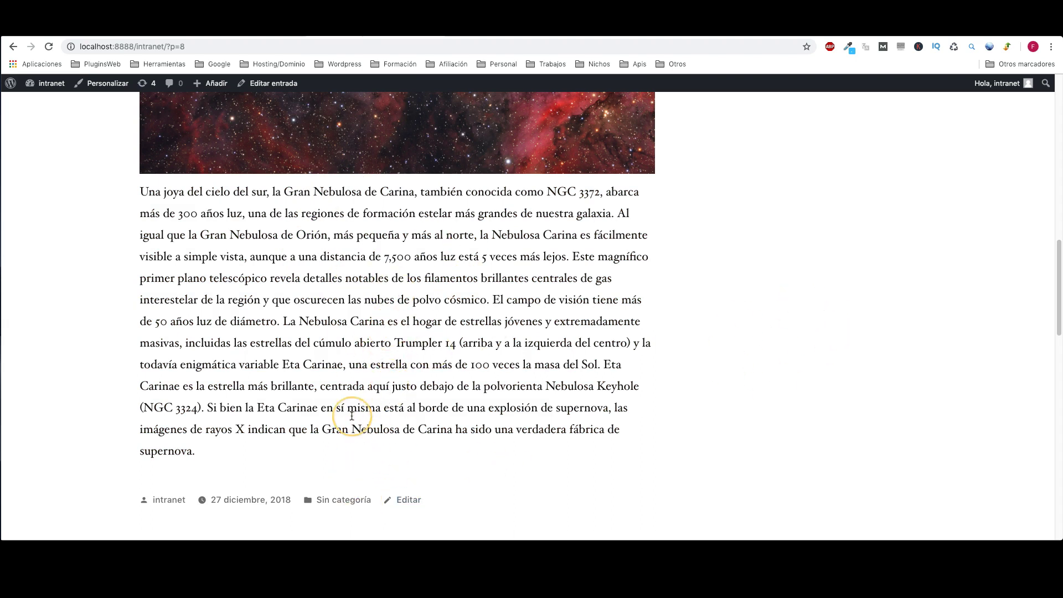
scroll(813, 308, up, 8)
scroll(380, 356, down, 6)
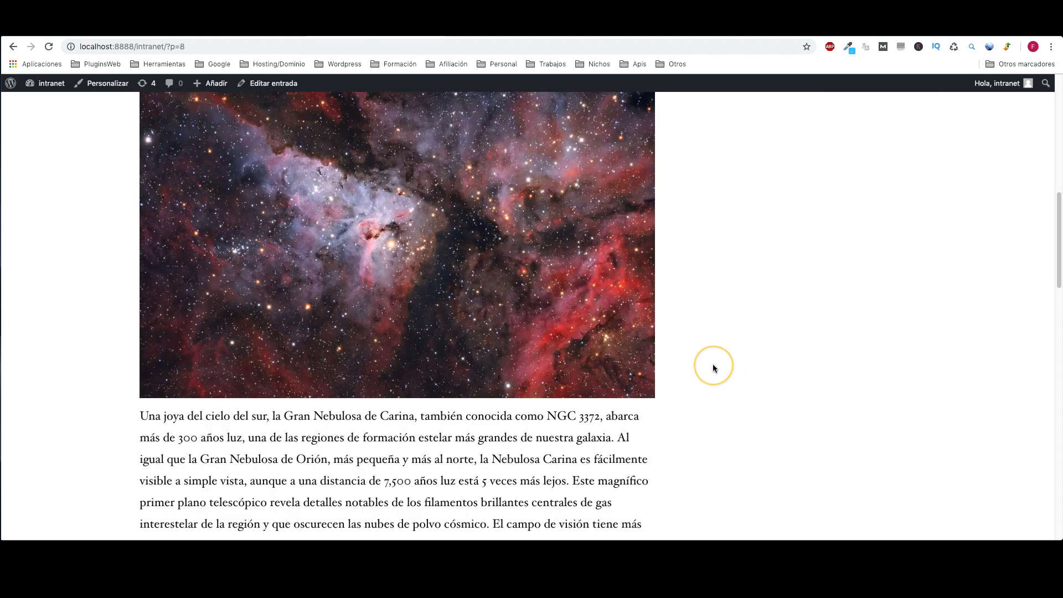
scroll(715, 360, up, 8)
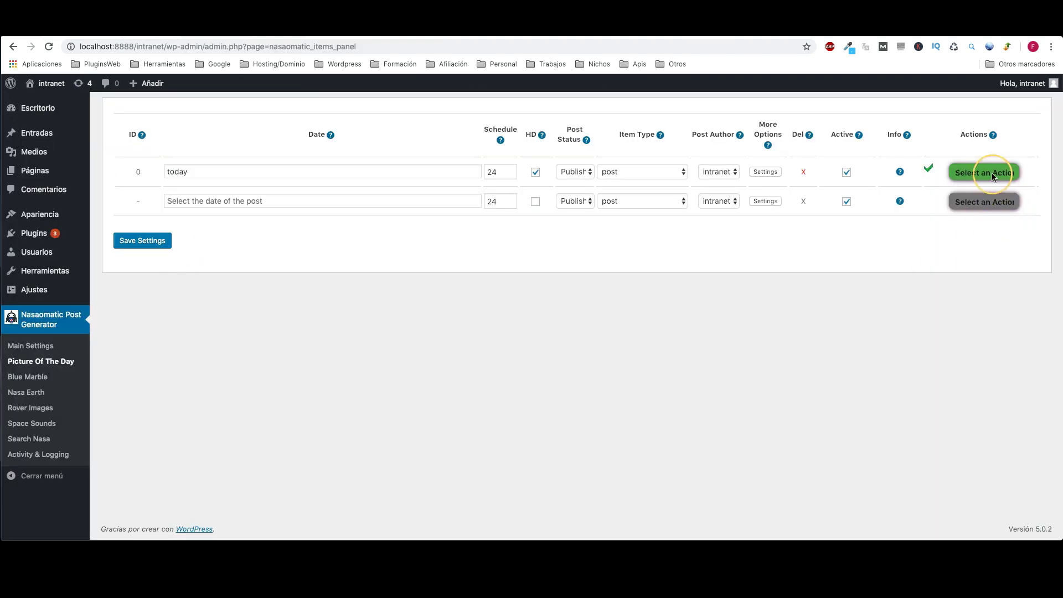
Step: Permanently delete all posts generated by the Picture of the Day rule and check the site's home page
click(995, 181)
click(965, 204)
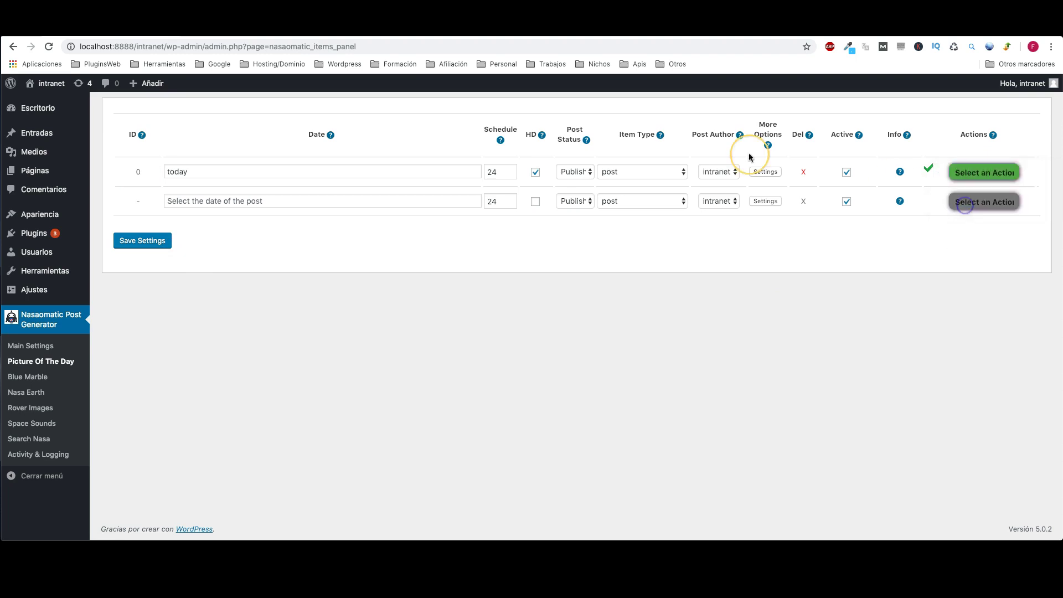
click(622, 119)
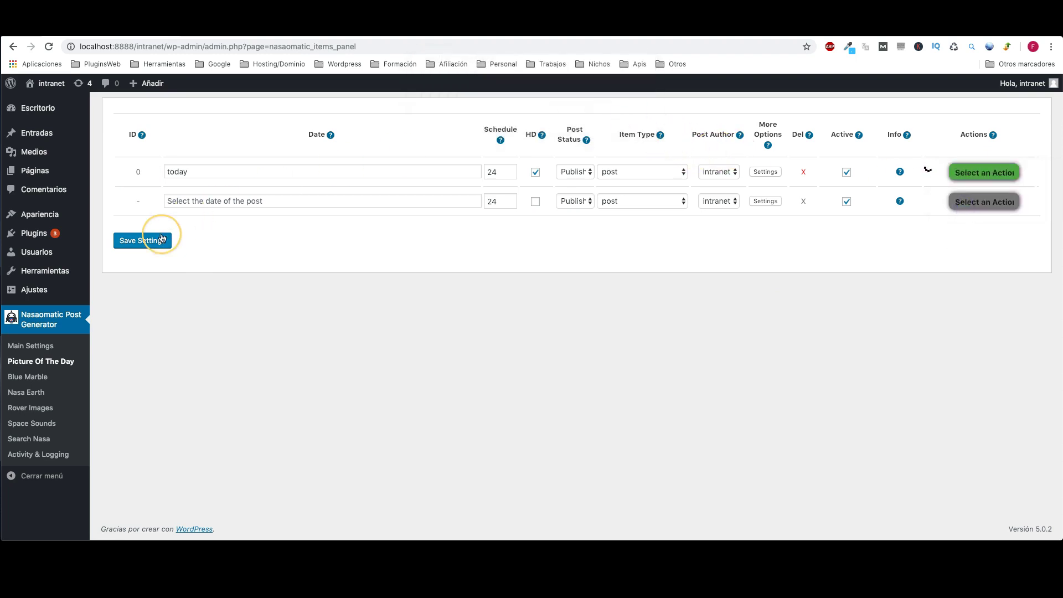
mouse_move(219, 86)
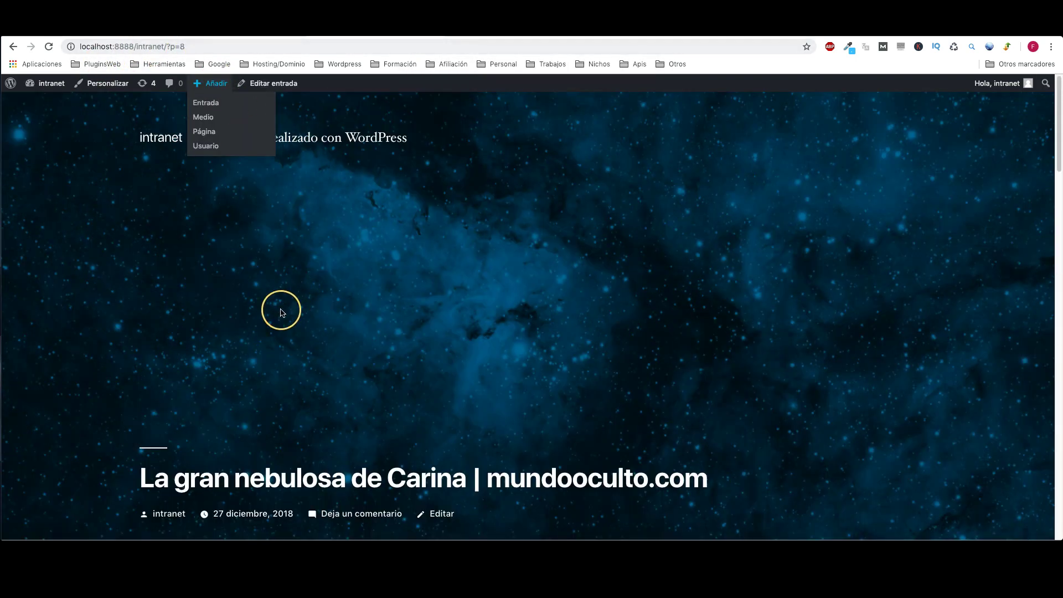
click(161, 140)
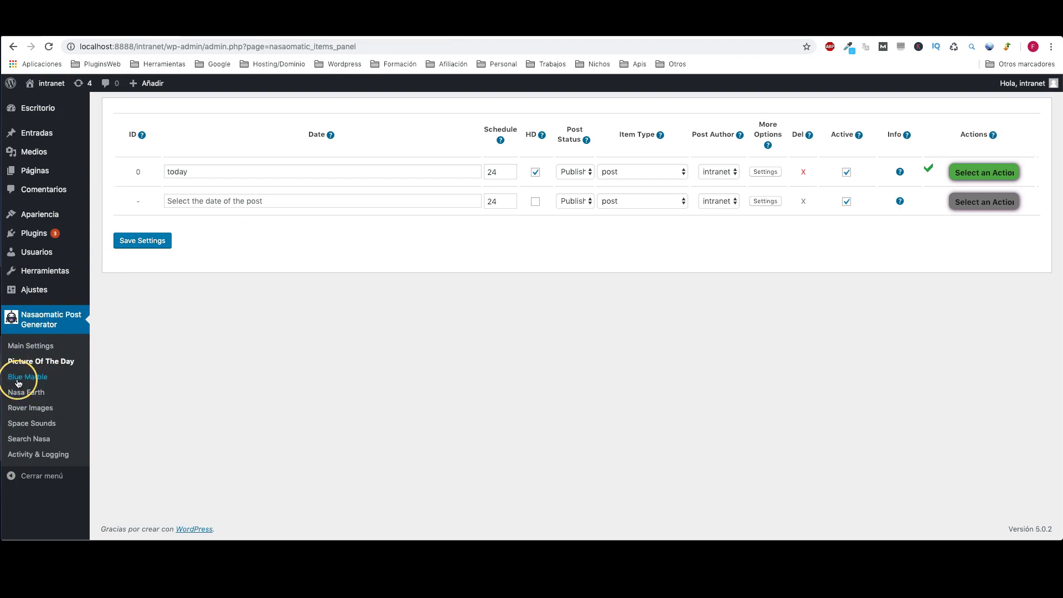
Step: Fill in a new Blue Marble rule with the date "today" and a maximum of 5 posts
click(24, 379)
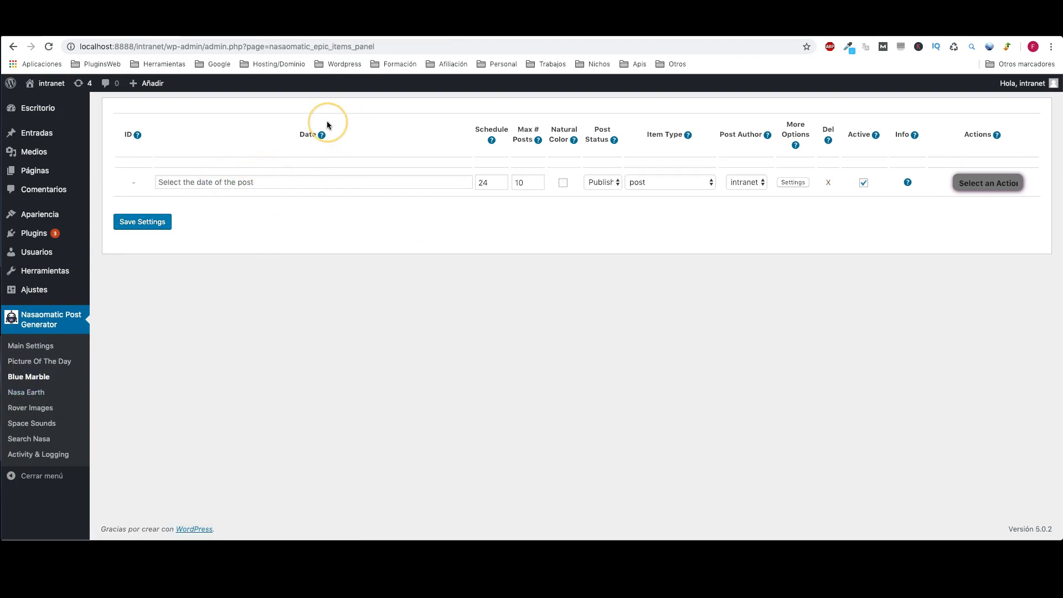
click(241, 182)
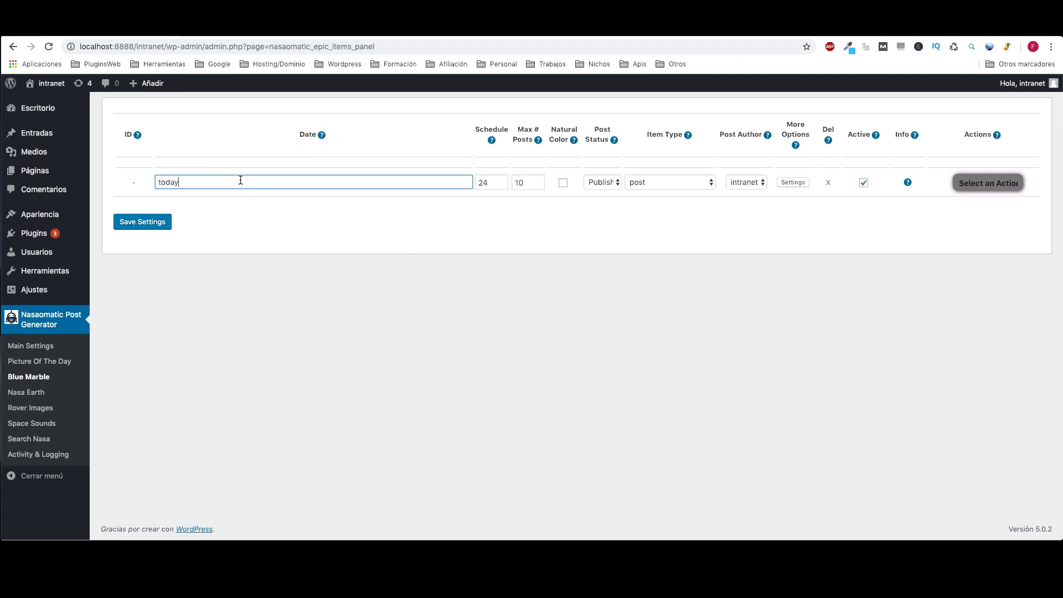
click(530, 188)
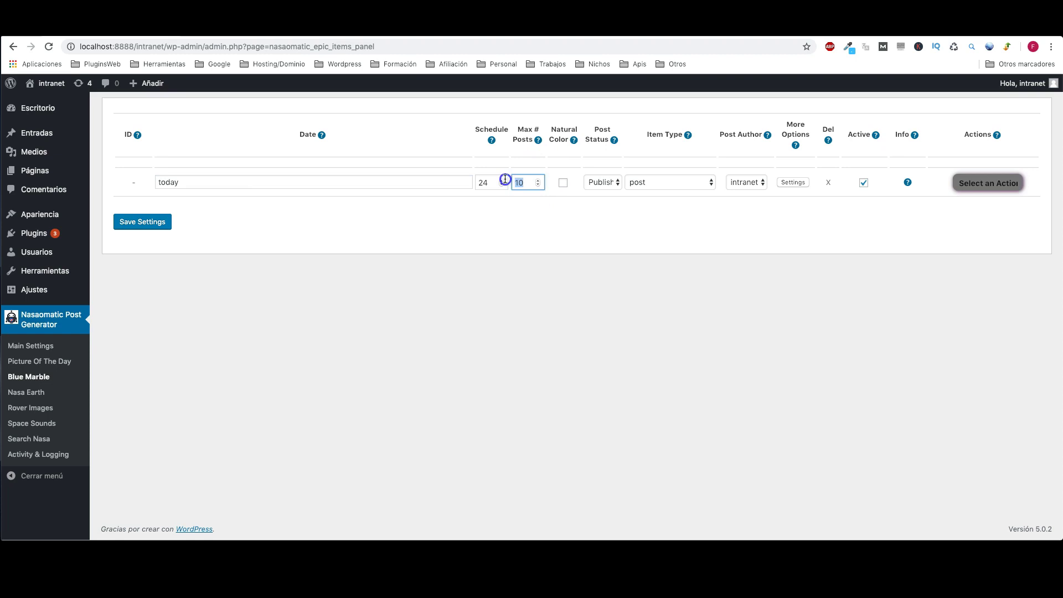
key(Tab)
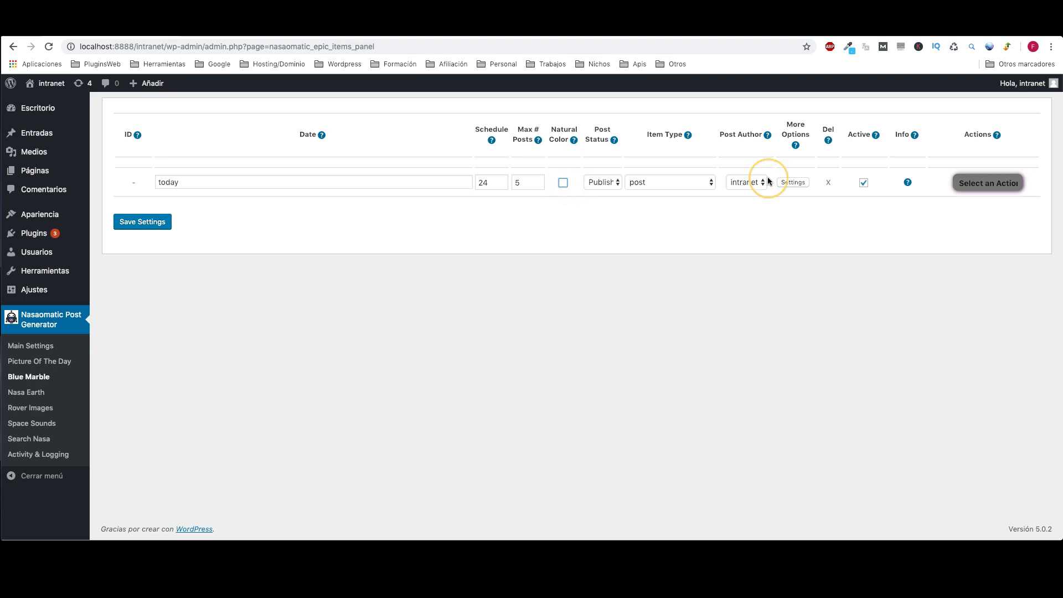
Step: Review the new rule's generated title and content templates in its advanced settings, keep them as they are and save the rule
click(790, 182)
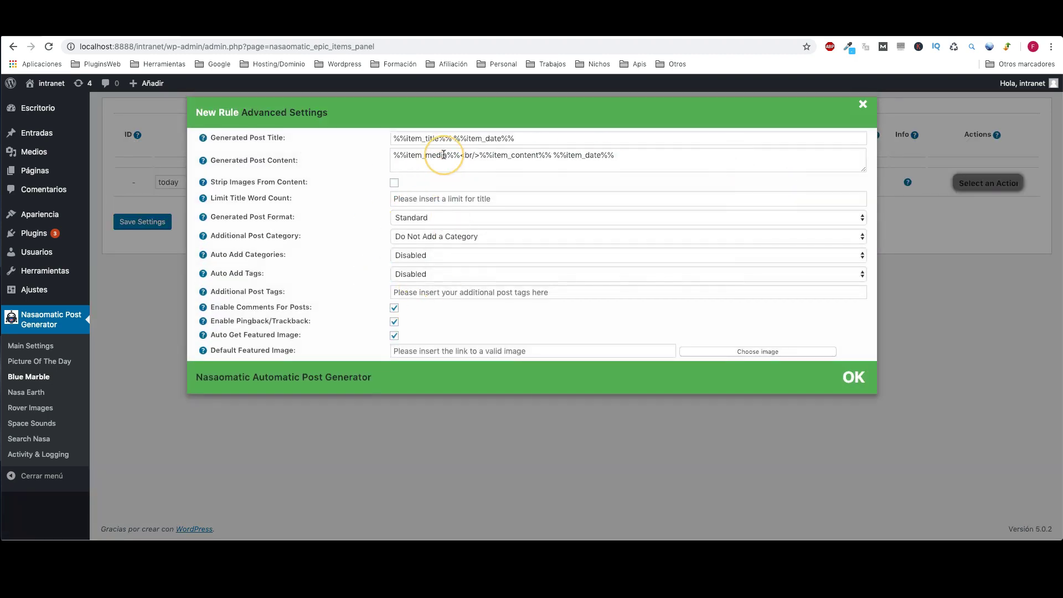
click(522, 138)
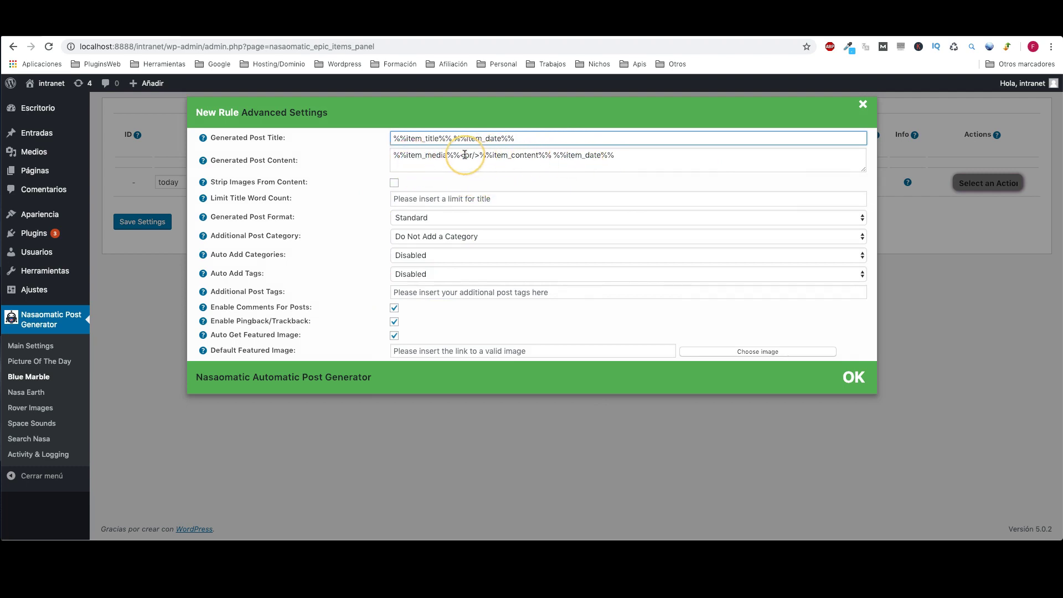
drag(464, 154, 472, 156)
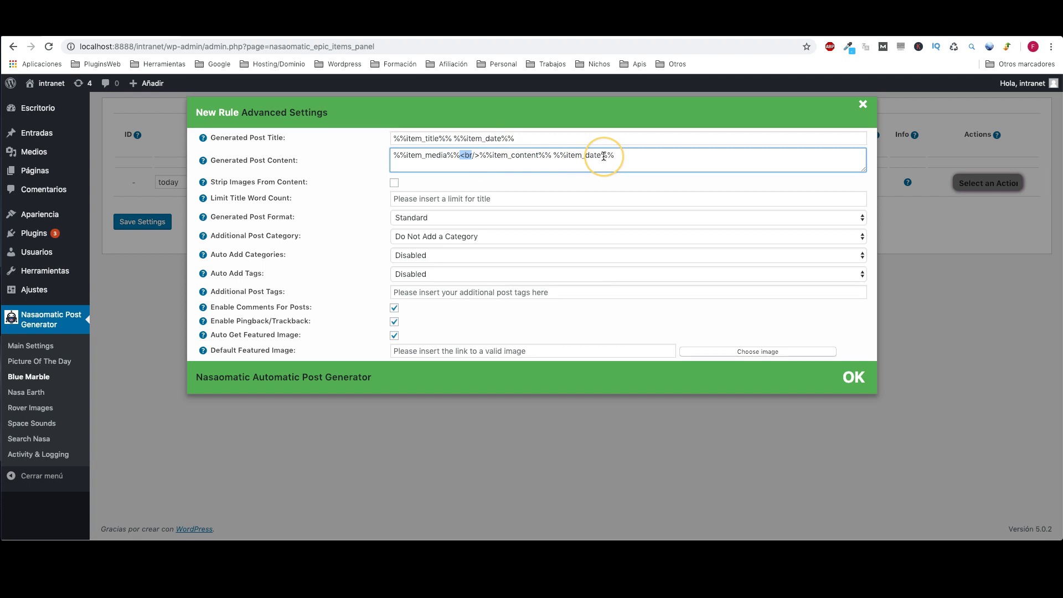
click(853, 376)
click(140, 223)
Step: Run the saved Blue Marble rule immediately and accept the confirmation
click(975, 172)
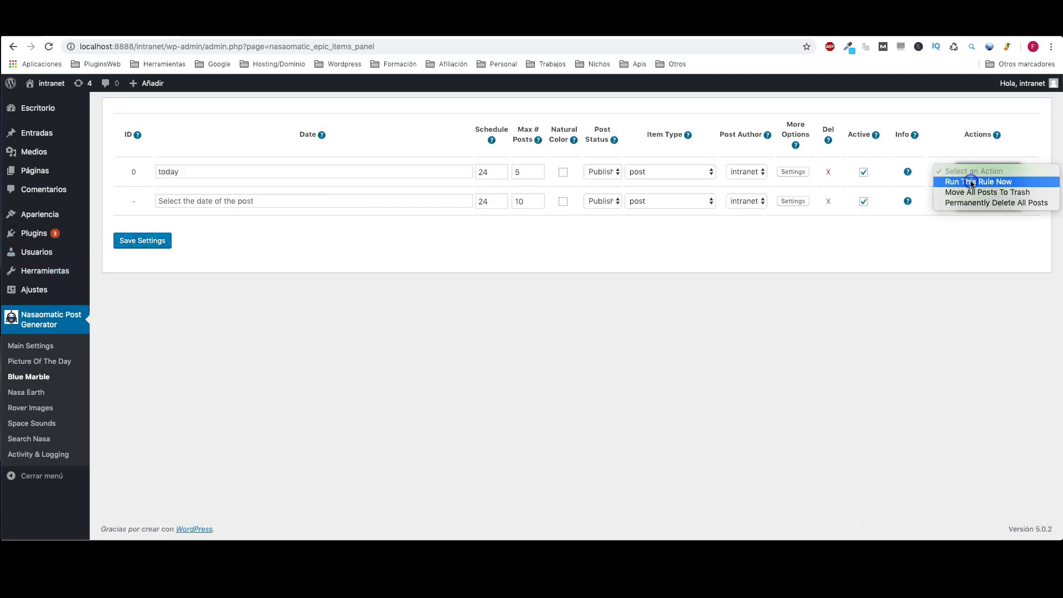
click(972, 182)
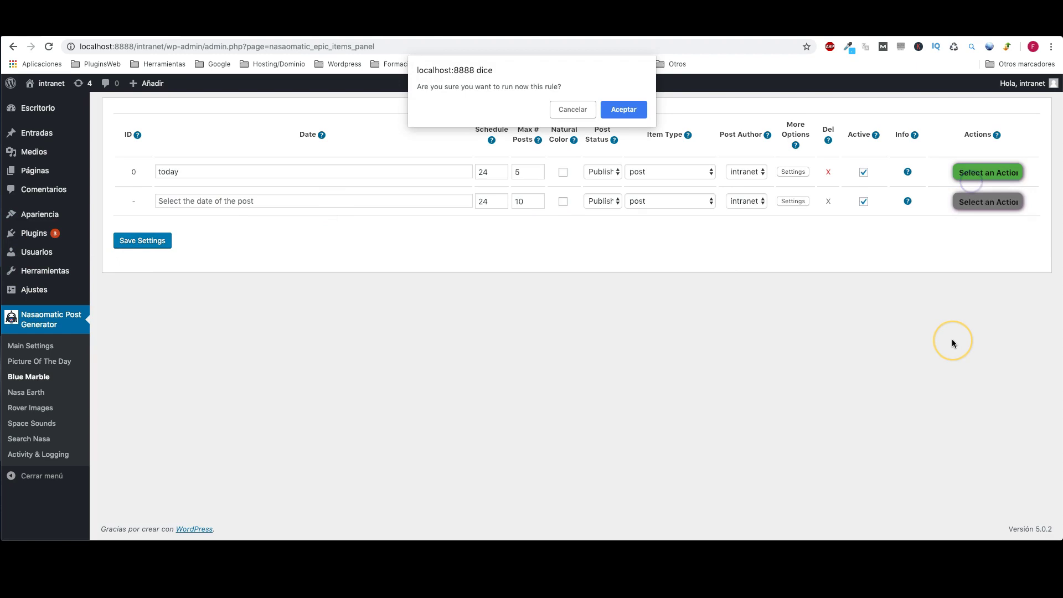
click(629, 109)
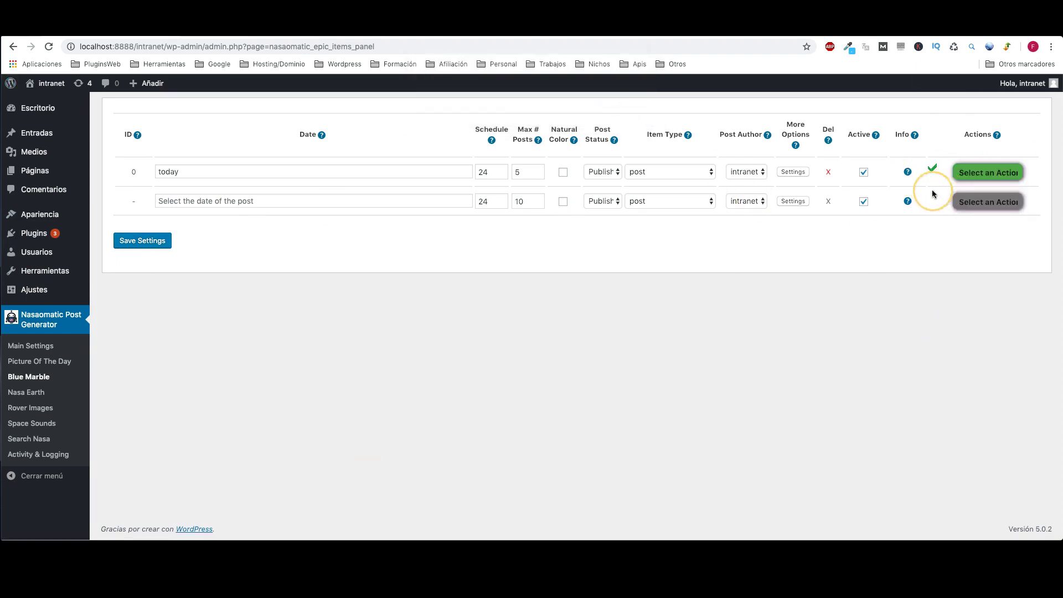
Step: Examine the titles, Earth images and captions of the generated Blue Marble posts on the site's home page
mouse_move(49, 84)
scroll(310, 209, down, 2)
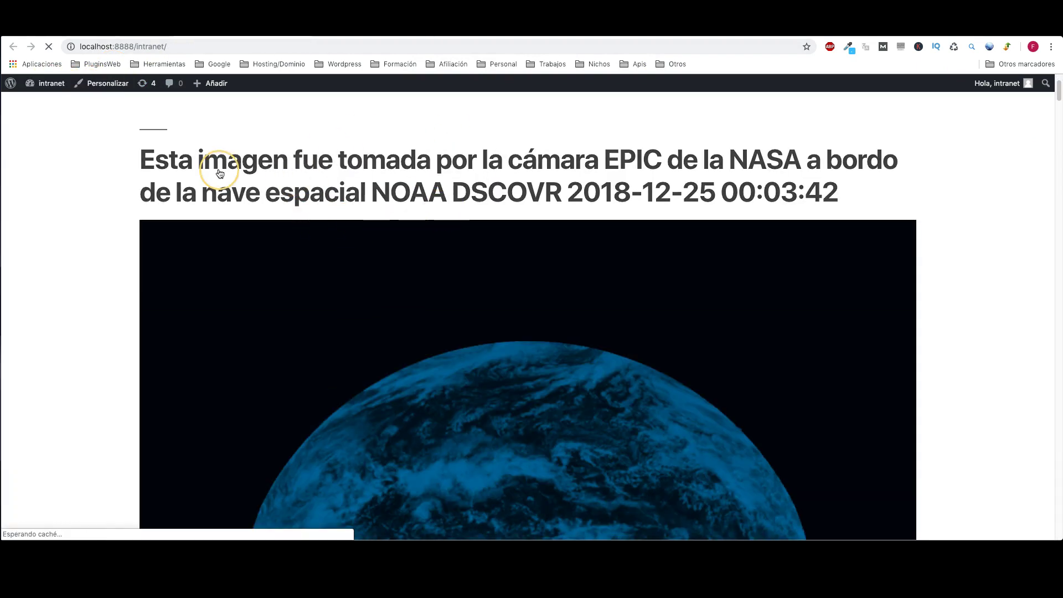
scroll(574, 208, down, 5)
scroll(499, 273, down, 15)
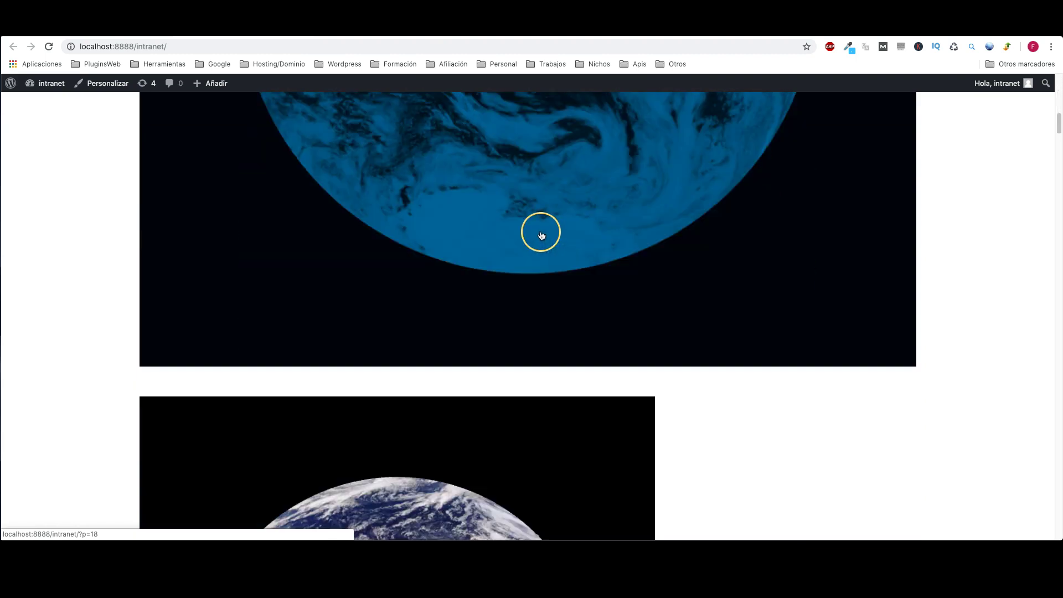
scroll(457, 256, down, 6)
scroll(560, 256, up, 18)
scroll(547, 246, down, 12)
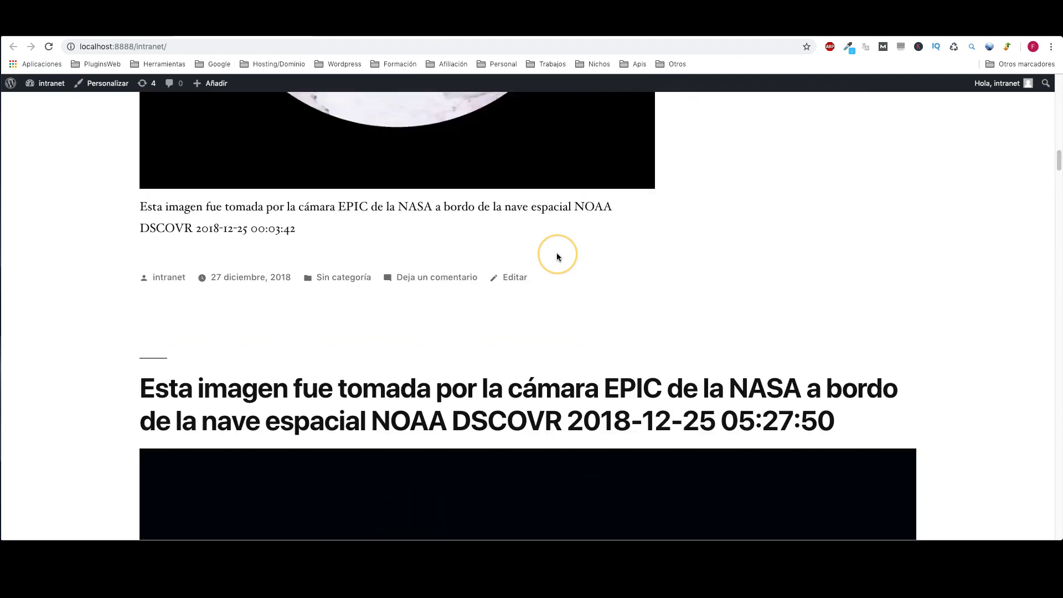
scroll(702, 338, down, 2)
scroll(690, 327, up, 5)
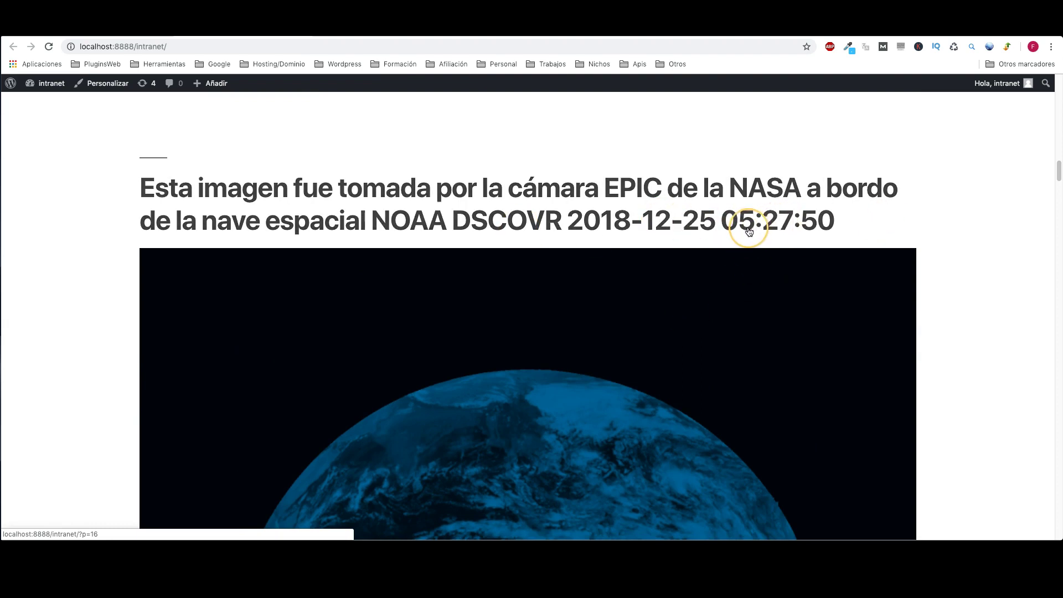
scroll(803, 255, down, 15)
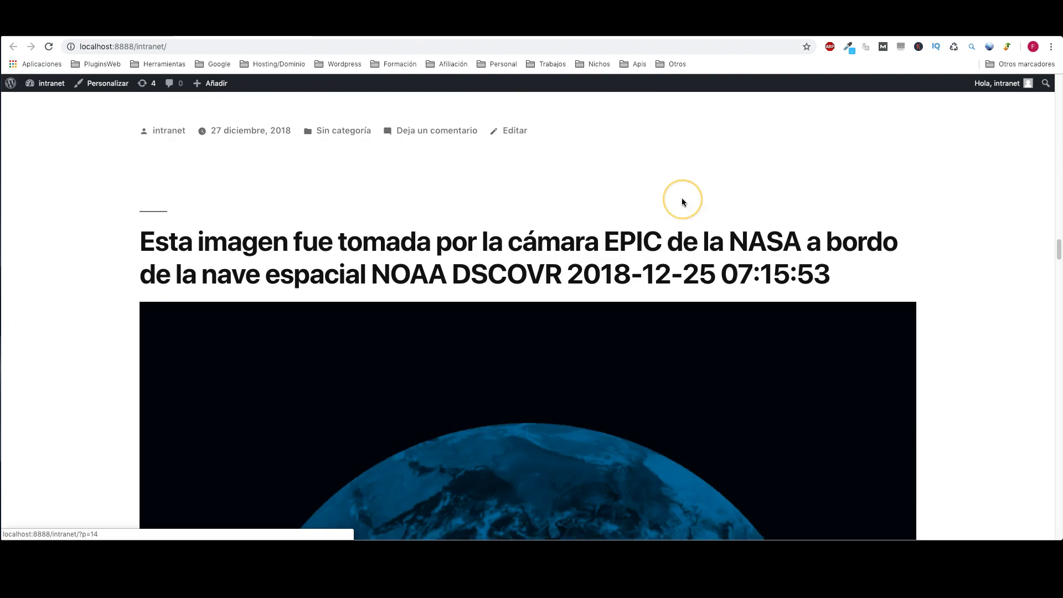
scroll(803, 290, down, 15)
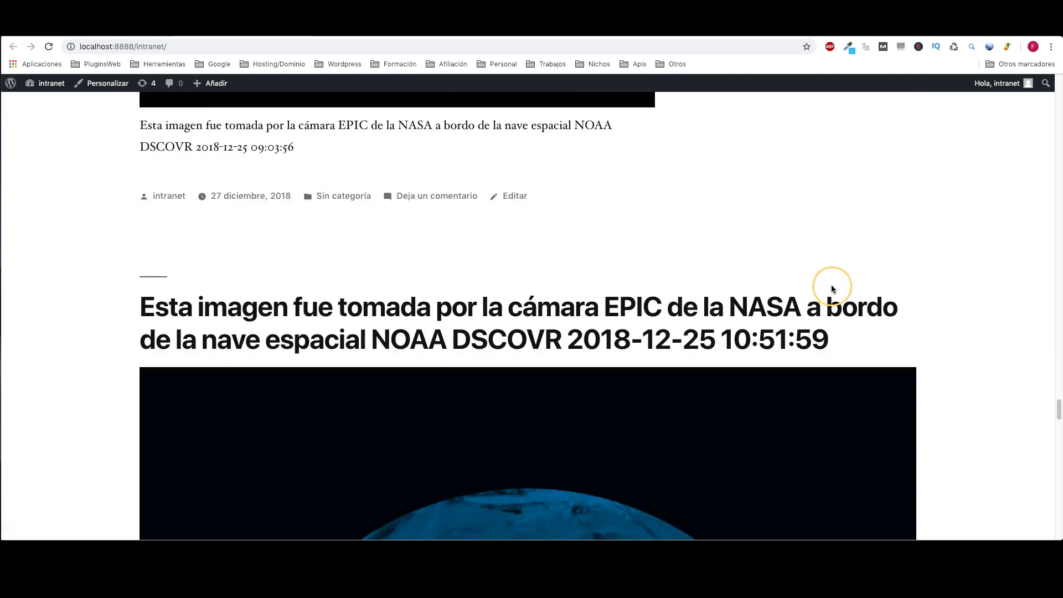
scroll(609, 223, down, 15)
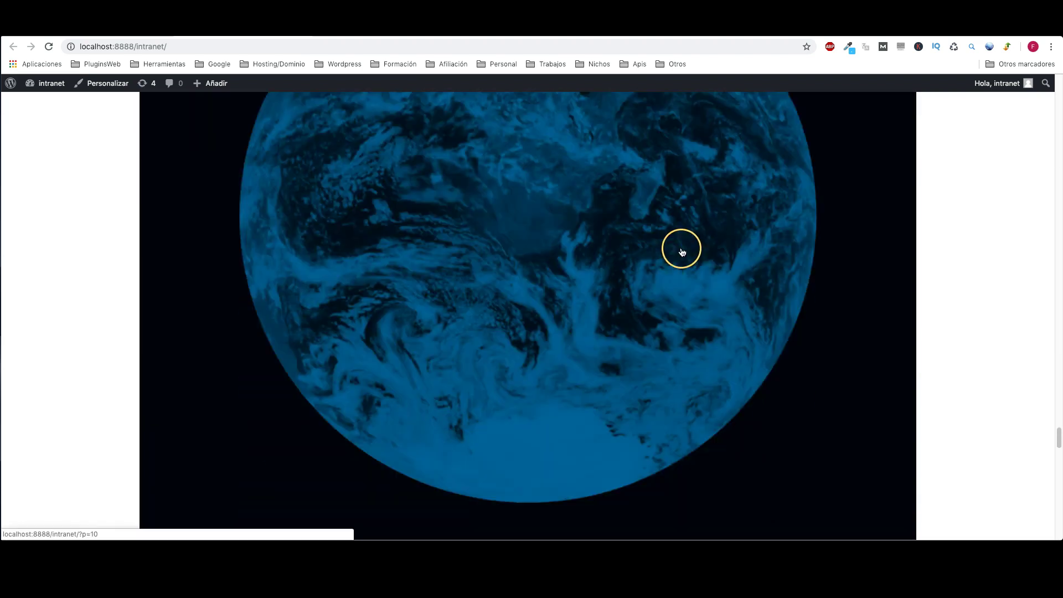
scroll(683, 252, up, 10)
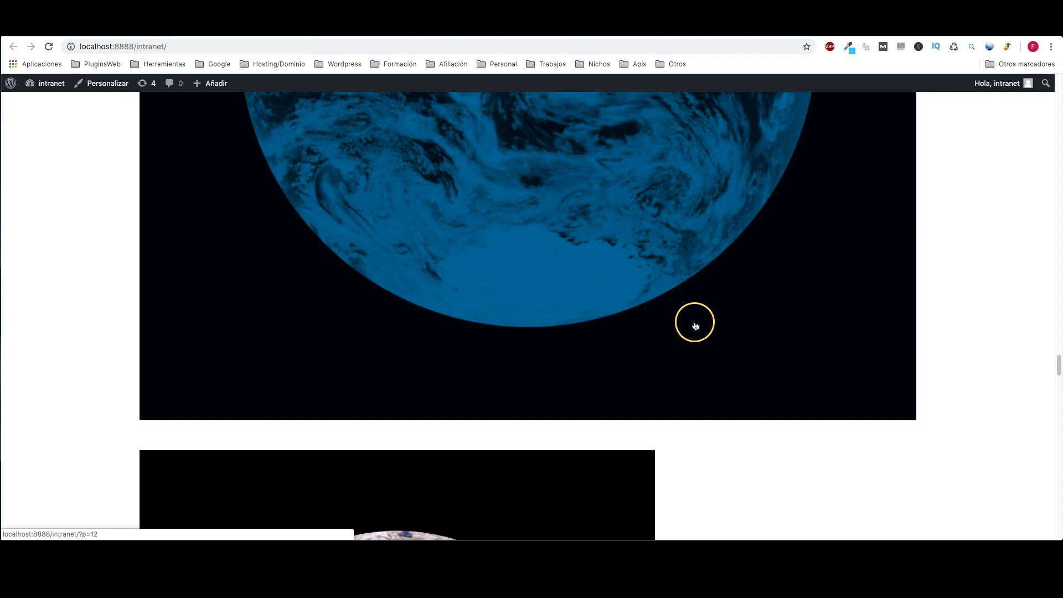
scroll(695, 325, up, 5)
click(466, 143)
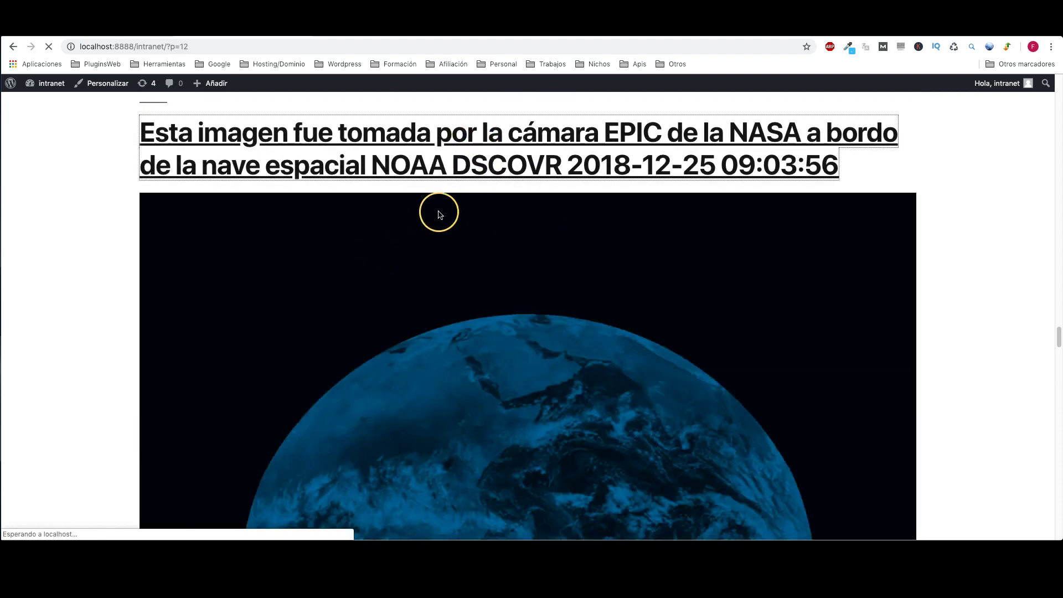
scroll(614, 214, down, 6)
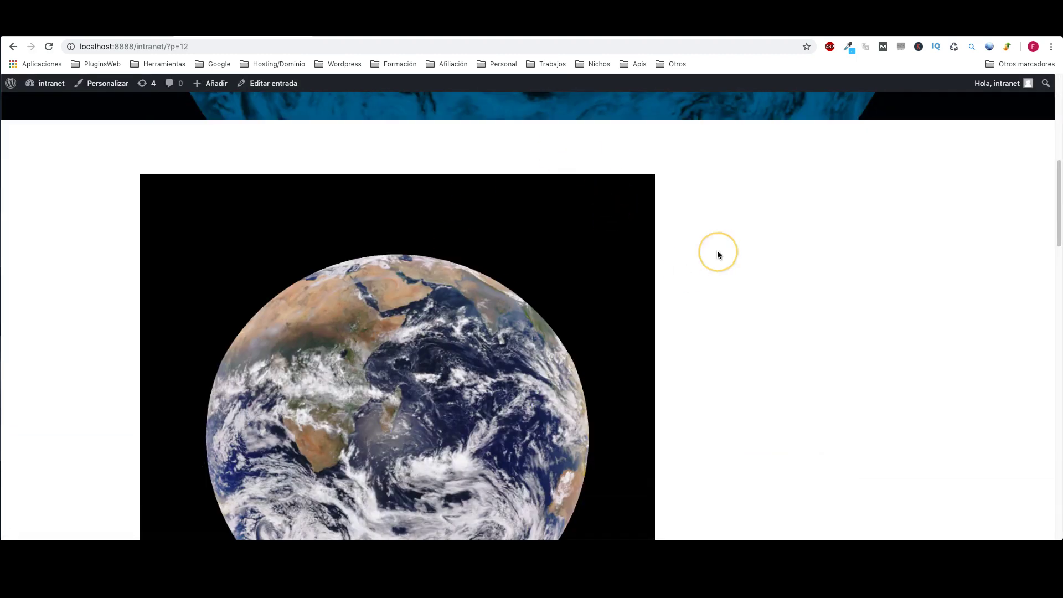
scroll(717, 255, up, 6)
scroll(543, 264, down, 8)
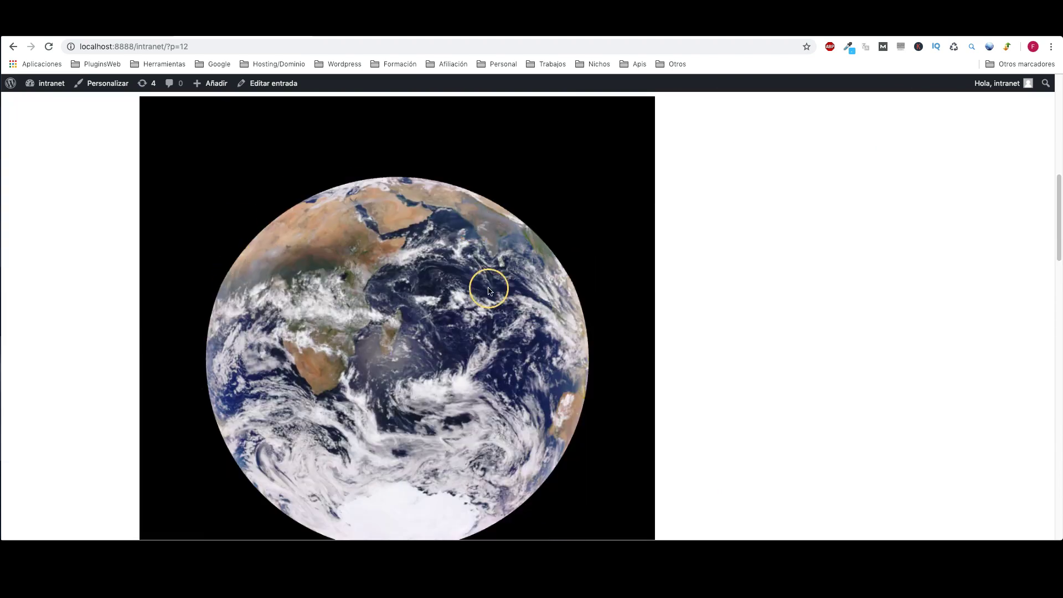
scroll(490, 290, down, 8)
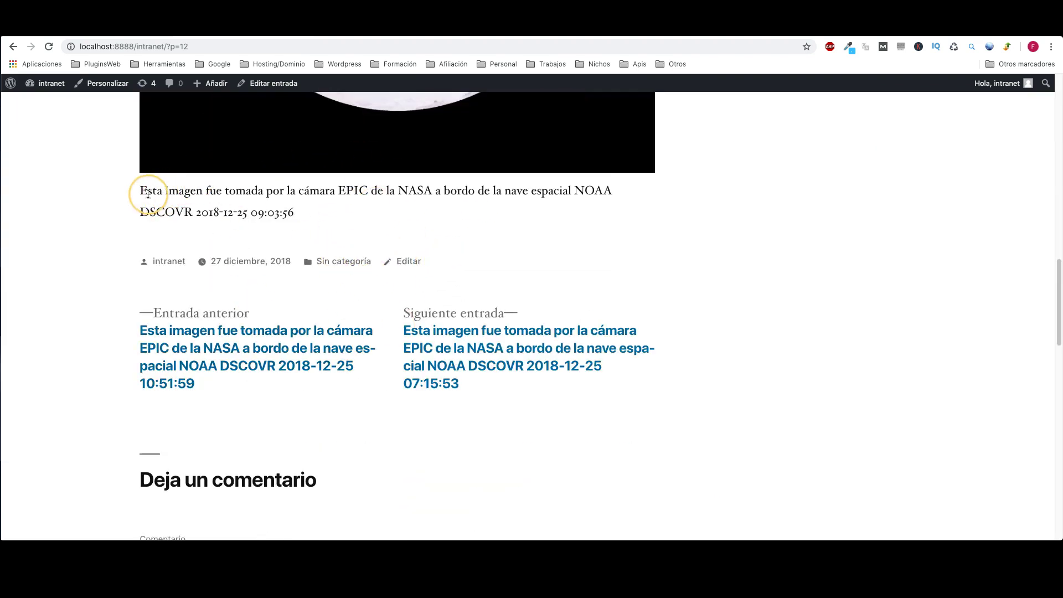
drag(142, 190, 565, 205)
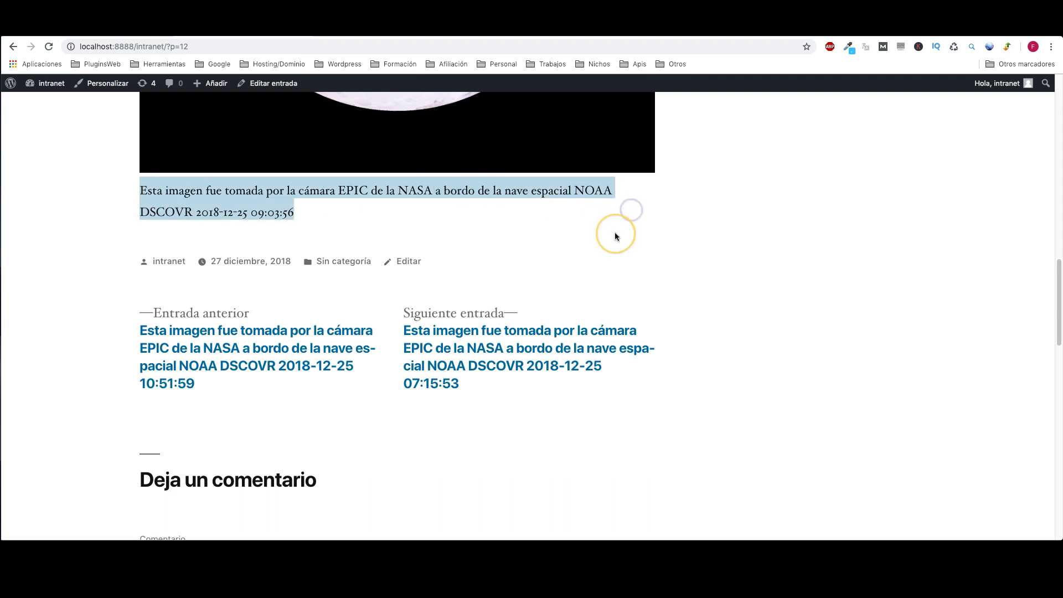
scroll(614, 233, up, 3)
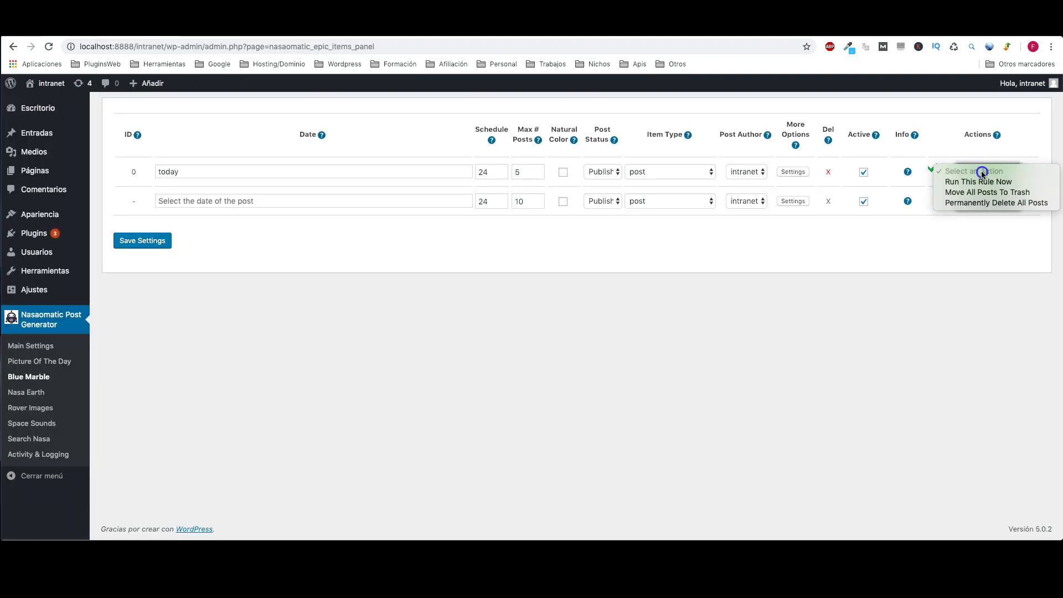
Step: Look through the actions available for the Blue Marble rule and open the Nasa Earth rules page
key(Down)
key(Down)
key(Escape)
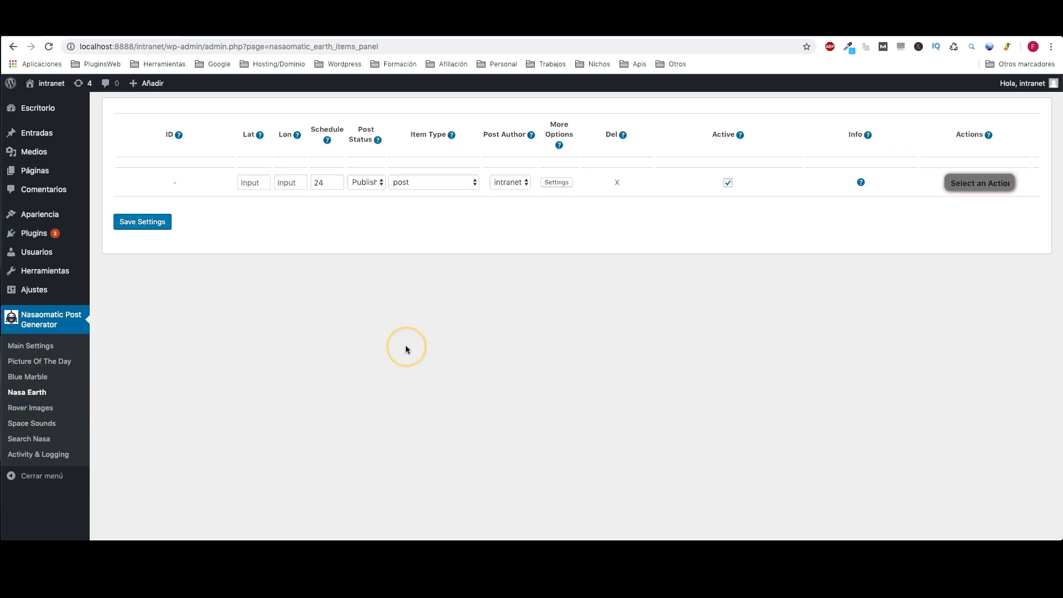
click(249, 183)
click(287, 183)
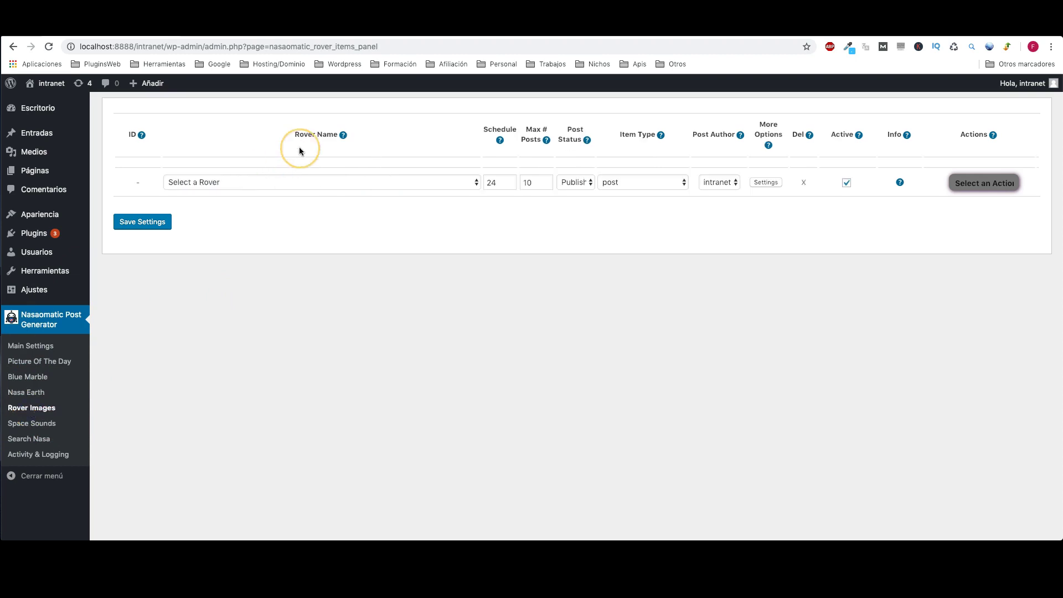
Step: On the Rover Images page, choose the Curiousity rover for a new rule and set its maximum posts to 5
click(201, 185)
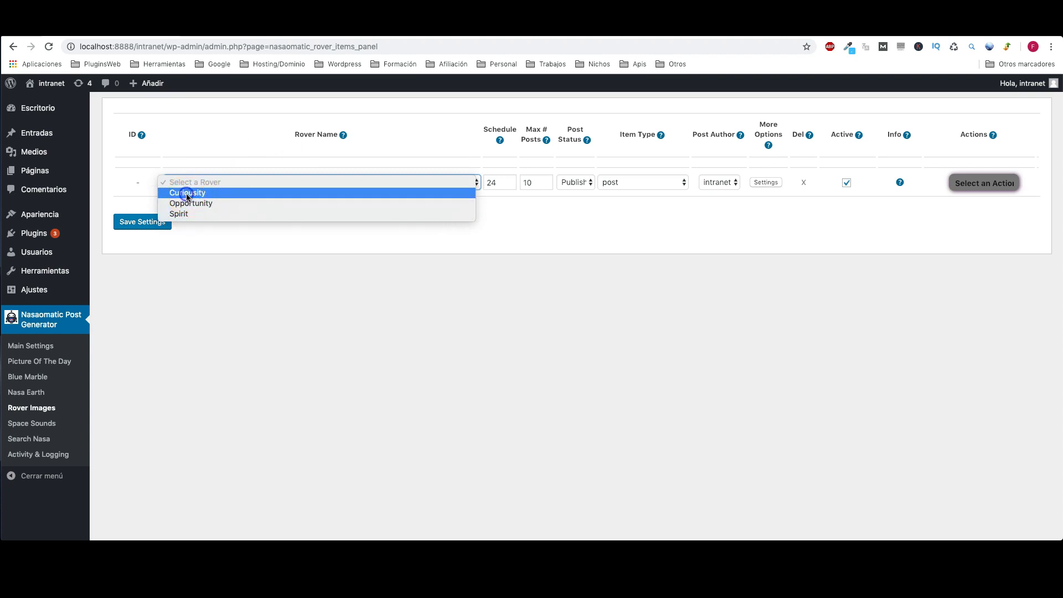
click(186, 193)
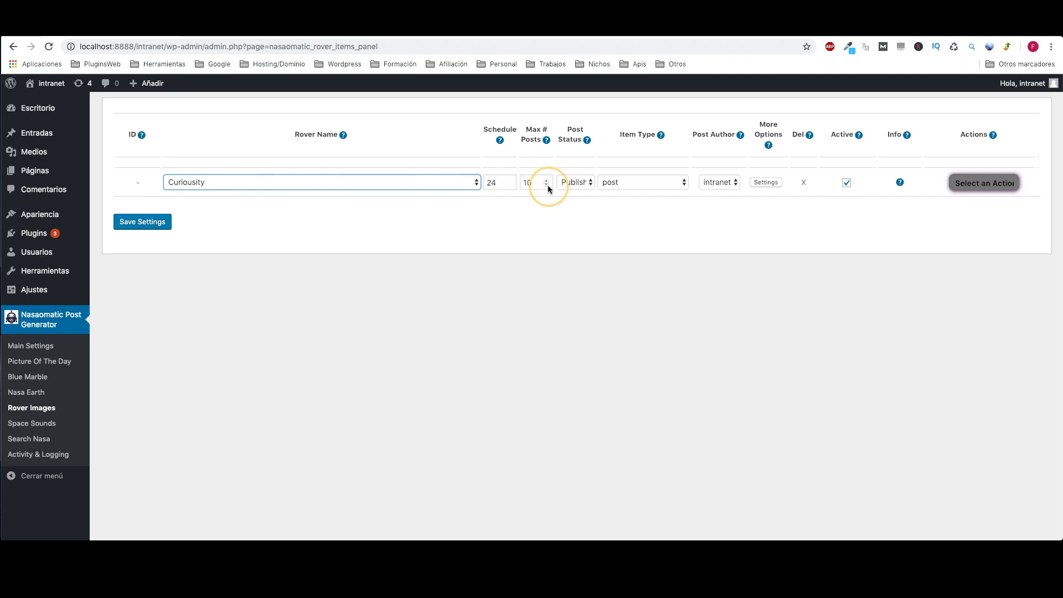
double_click(530, 182)
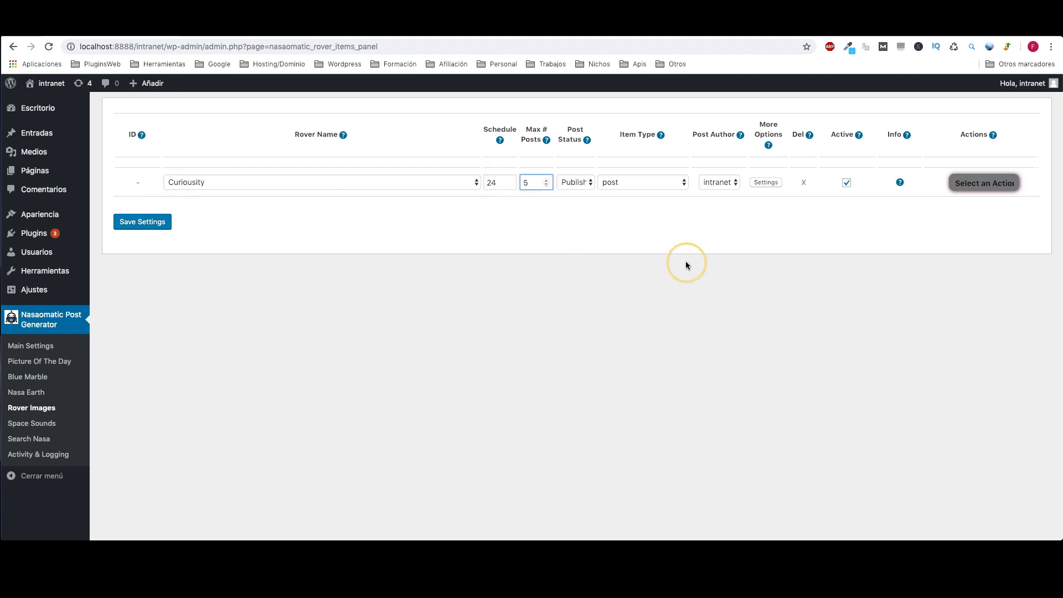
Step: Look through the new rover rule's advanced settings and the available rover camera options
click(767, 182)
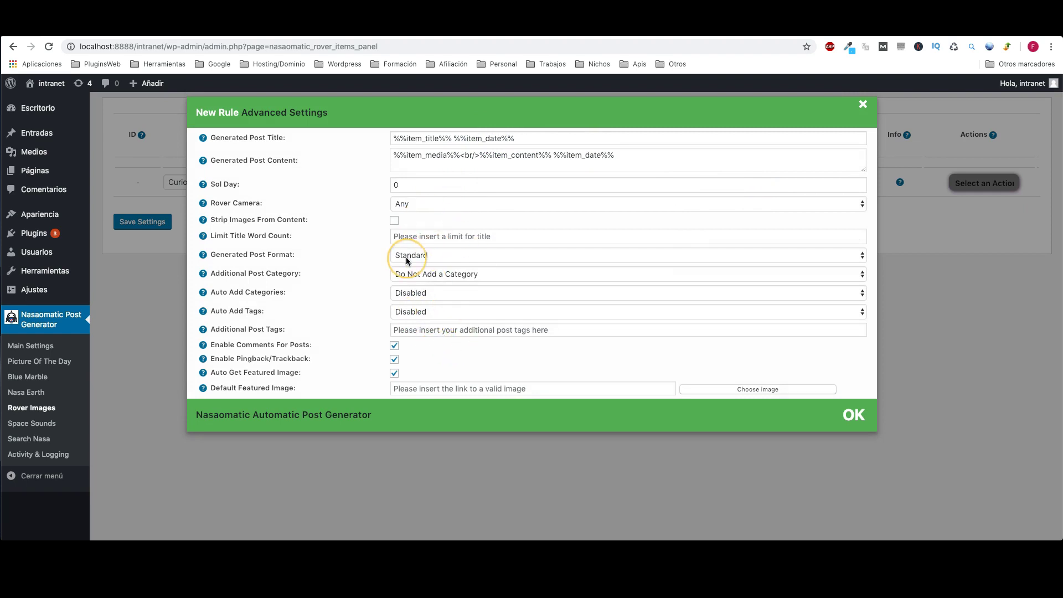
click(421, 205)
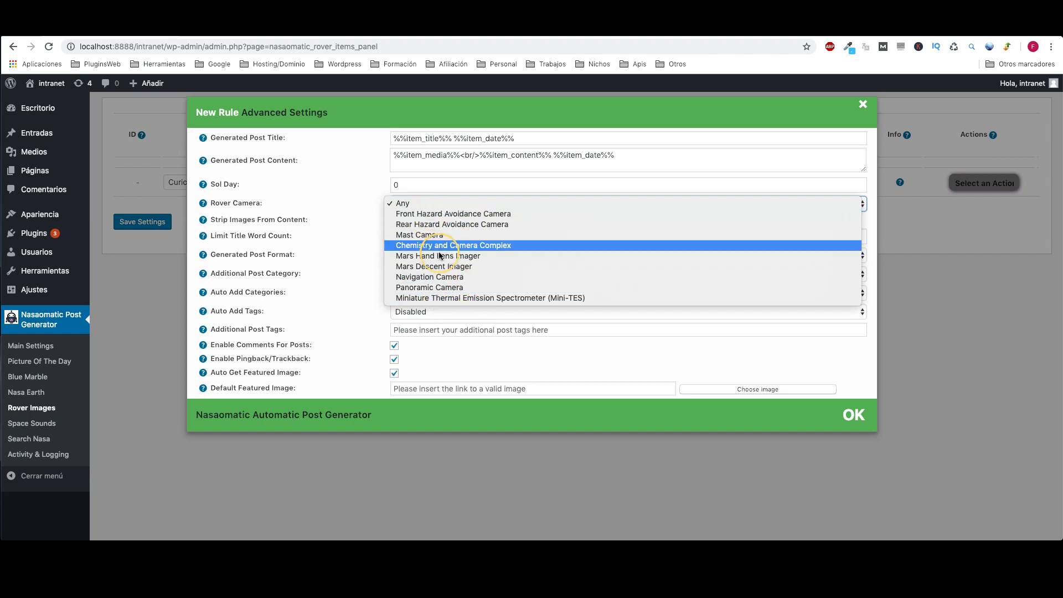
click(308, 171)
click(854, 416)
Step: Set the Curiousity rule's maximum posts to 3 and save the rule
drag(531, 183, 509, 179)
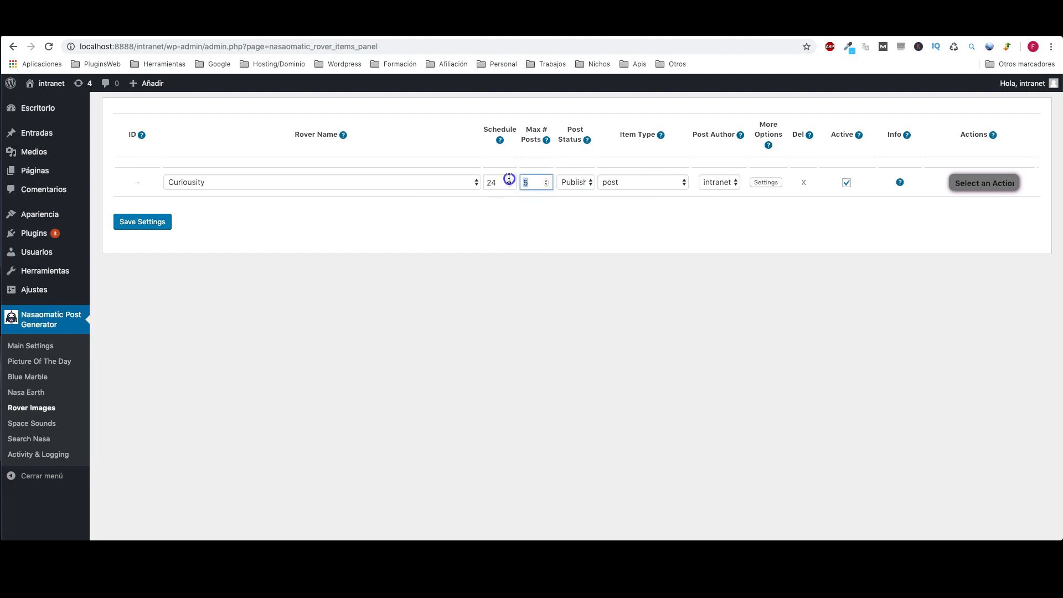
click(142, 222)
Step: Run the saved Curiousity rover rule immediately and accept the confirmation
right_click(781, 172)
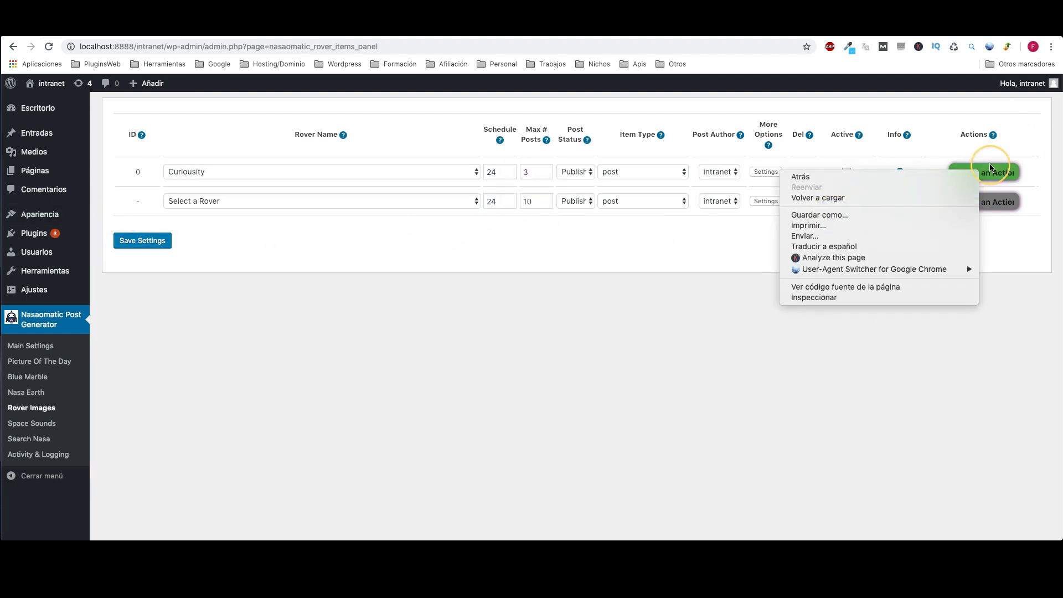
click(986, 175)
click(983, 172)
click(959, 183)
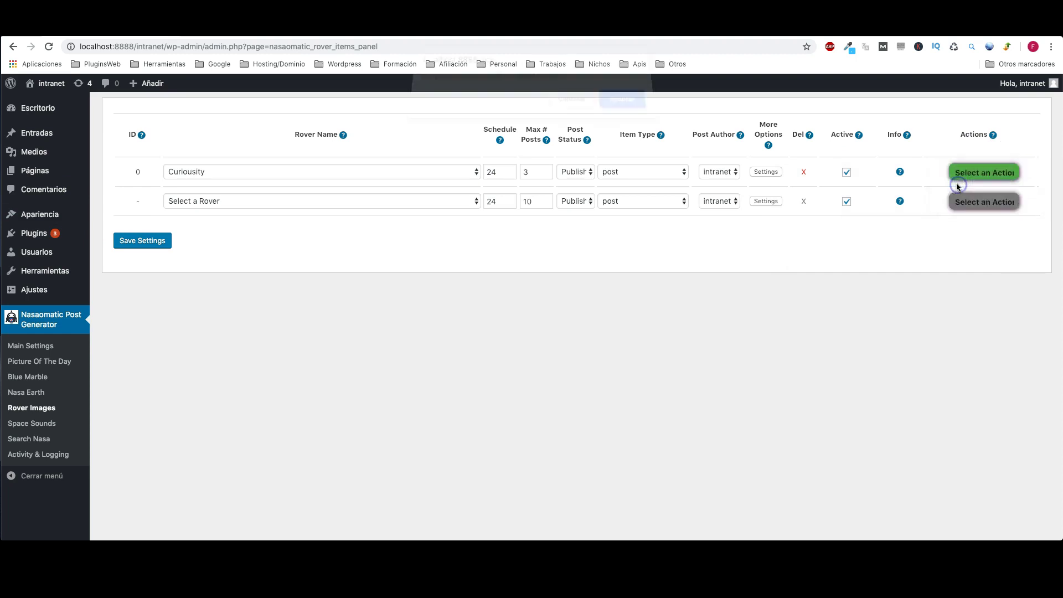
click(621, 107)
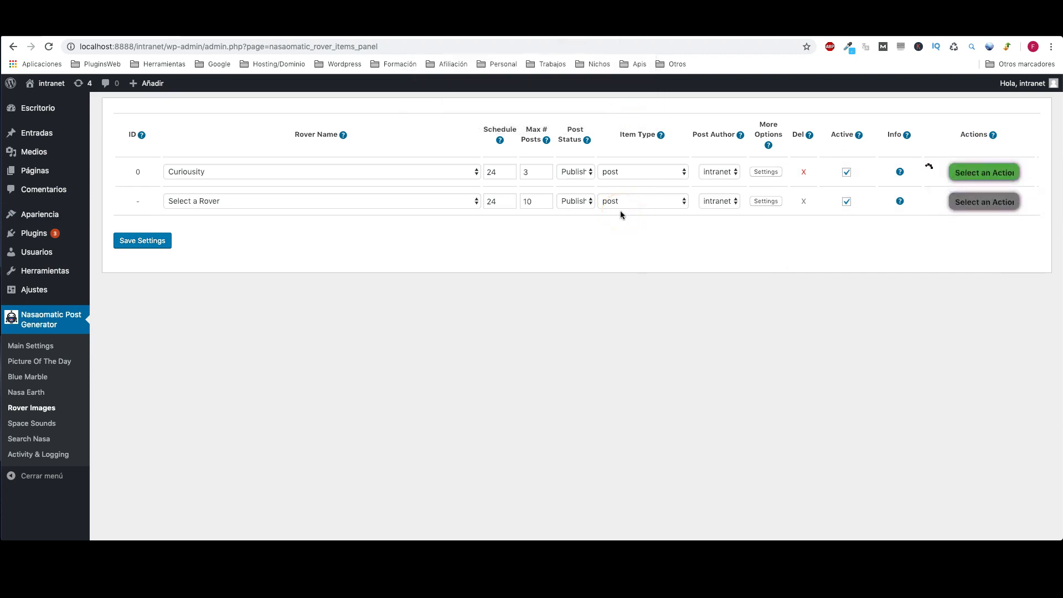
Step: Examine the generated rover posts on the site's home page and look at the actions available for the Curiousity rule
mouse_move(50, 83)
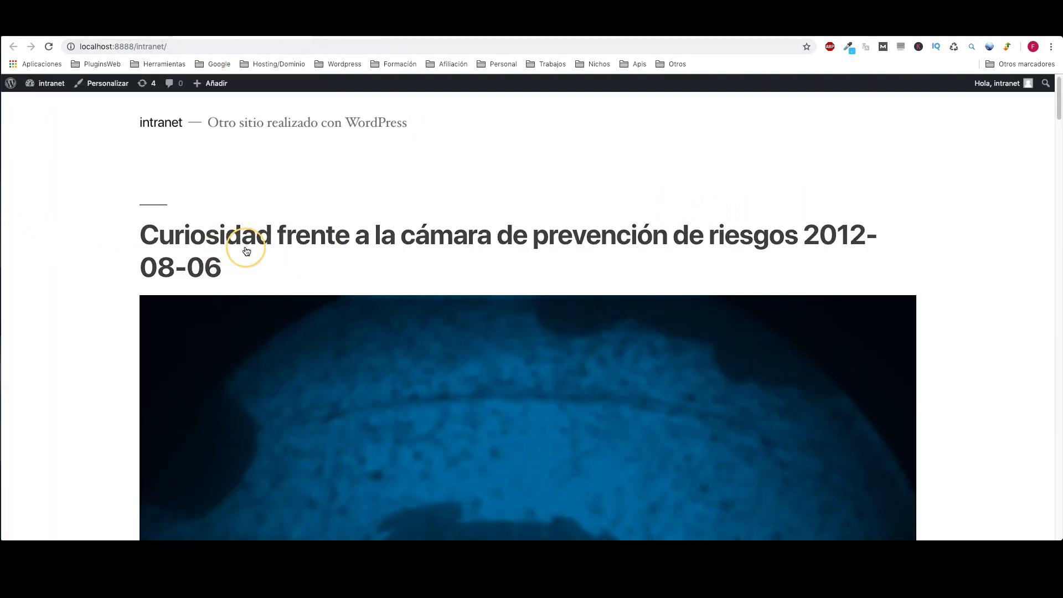
scroll(705, 254, down, 3)
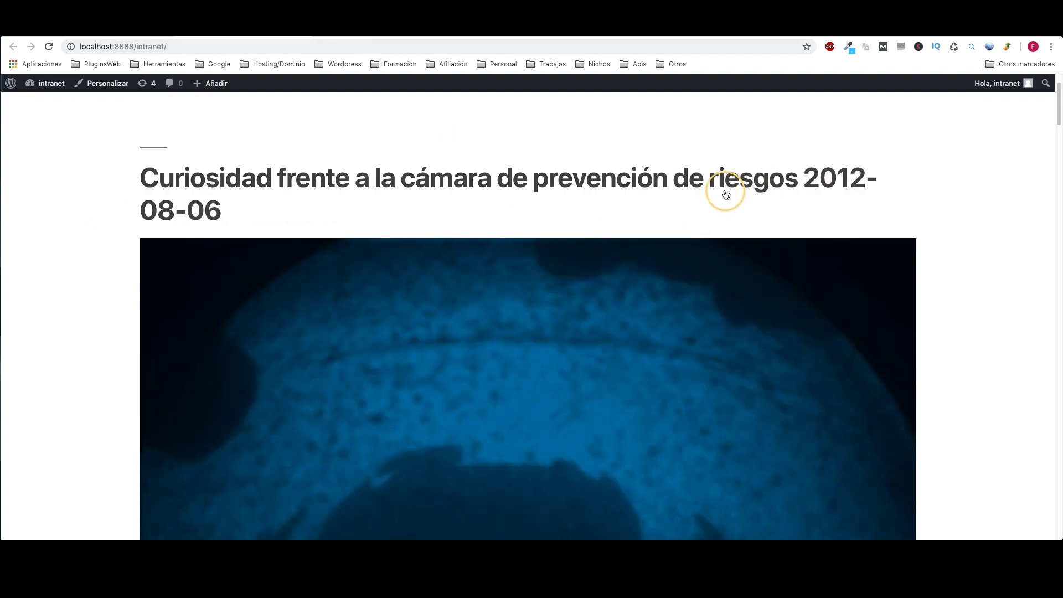
scroll(807, 190, down, 10)
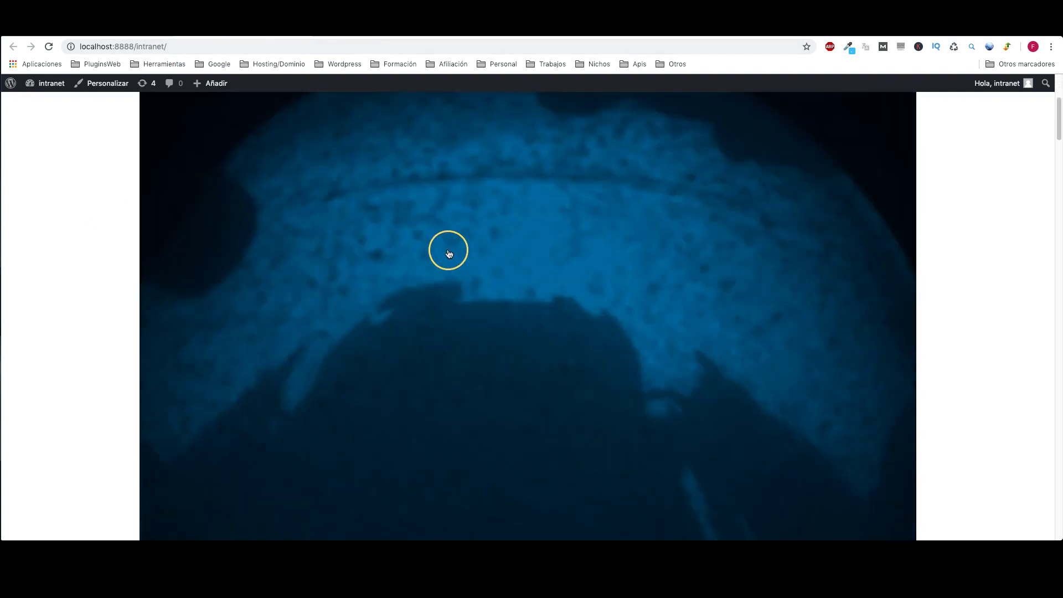
scroll(488, 309, down, 10)
scroll(634, 351, down, 20)
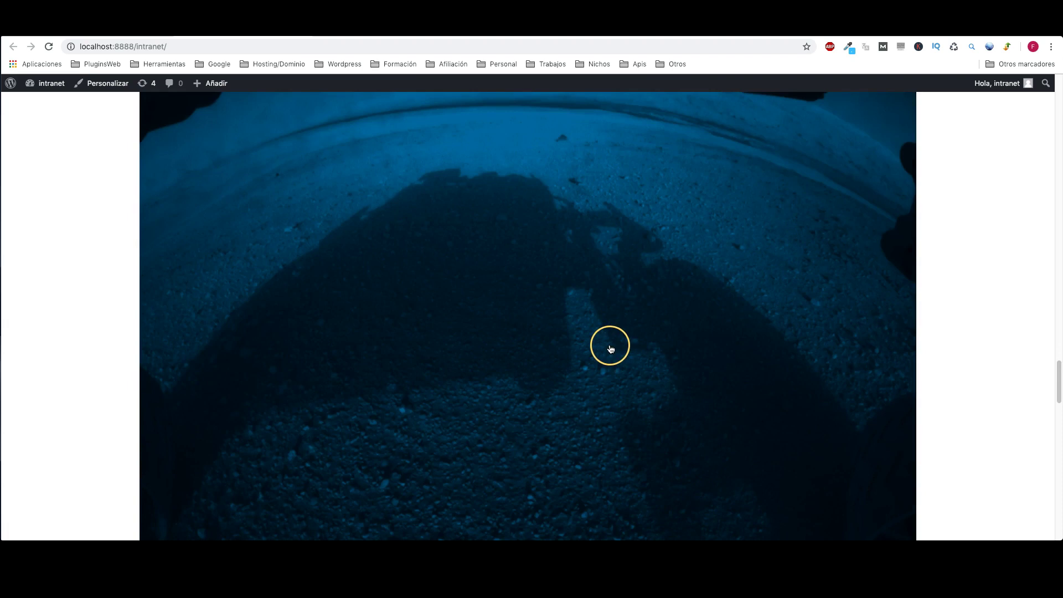
scroll(599, 339, down, 15)
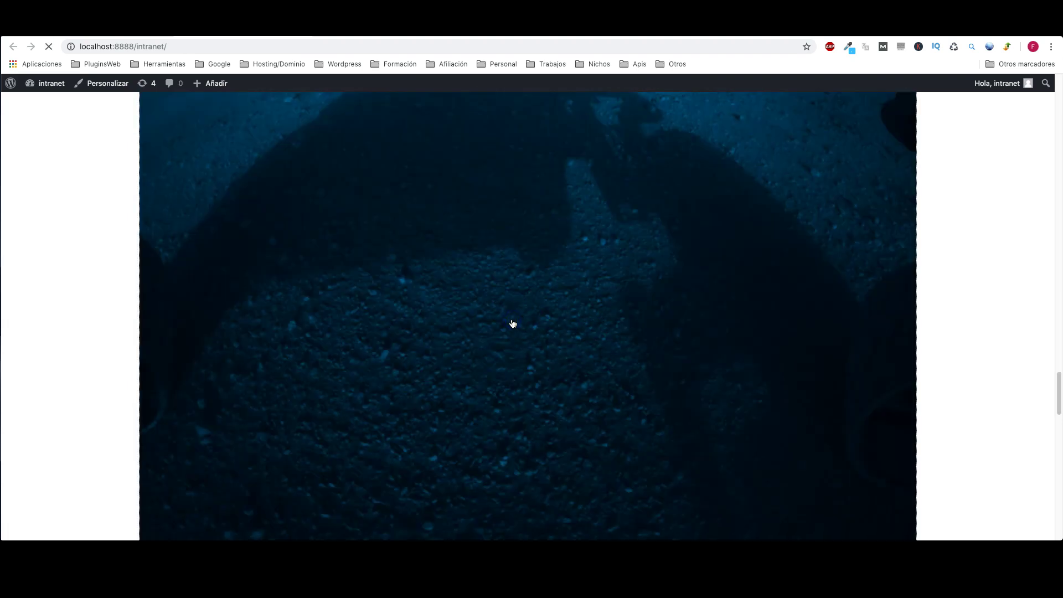
scroll(368, 429, down, 10)
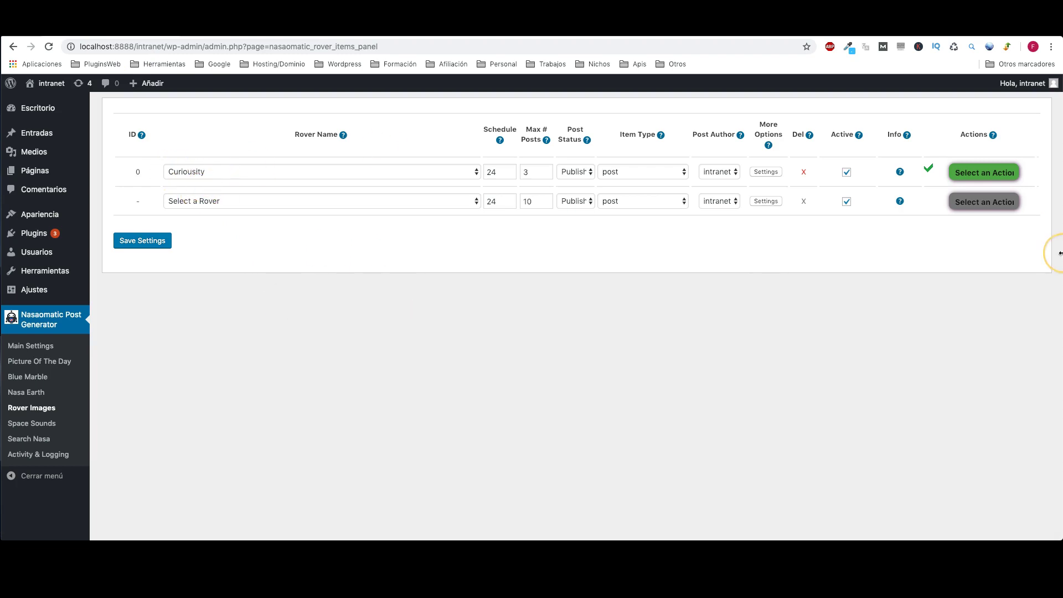
click(975, 172)
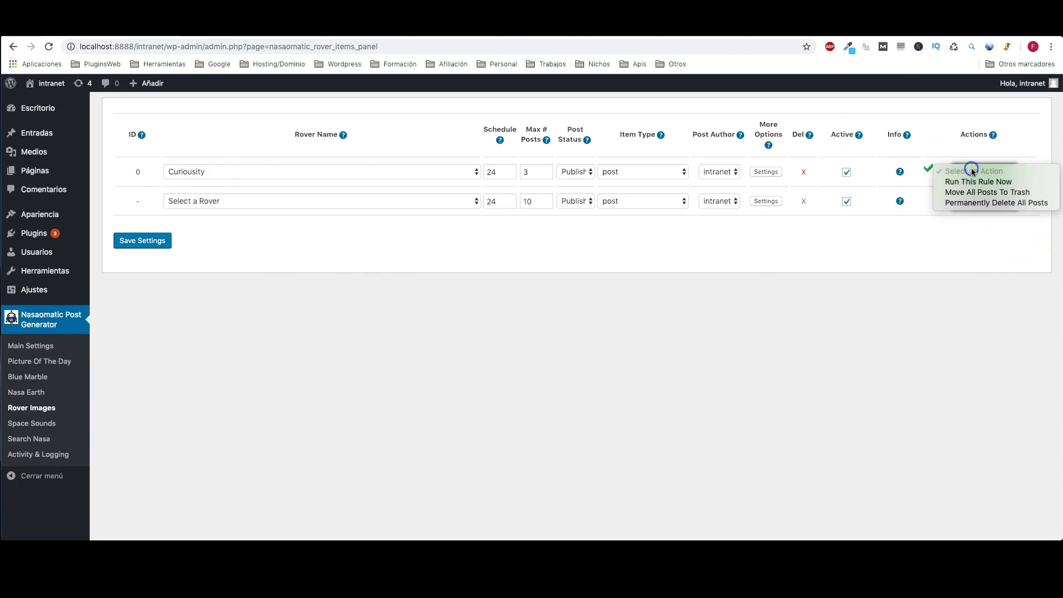
key(Escape)
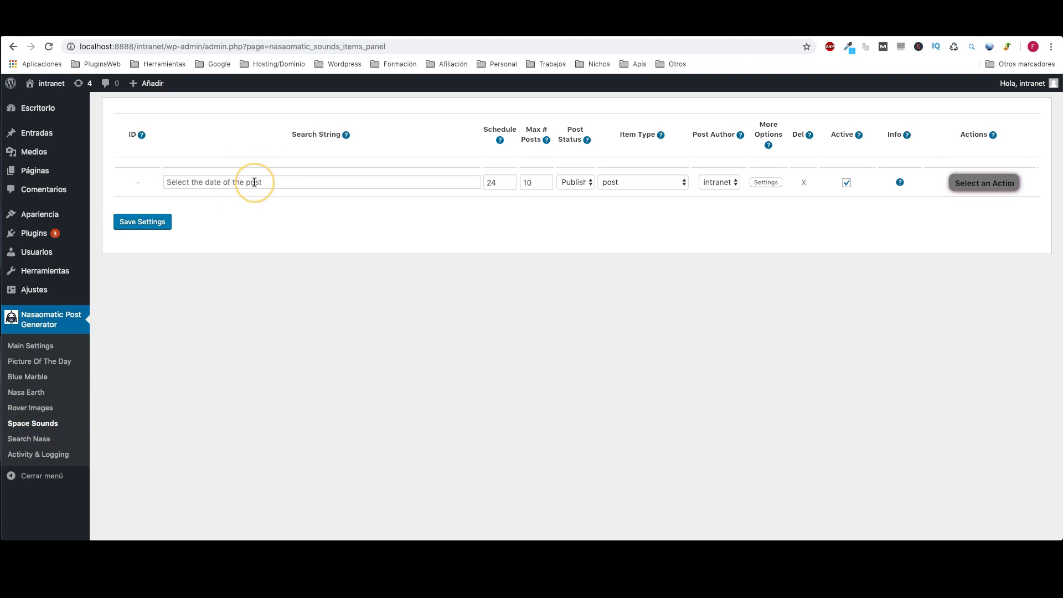
Step: On the Space Sounds page, create a rule with the search string "earth" and save it
click(222, 182)
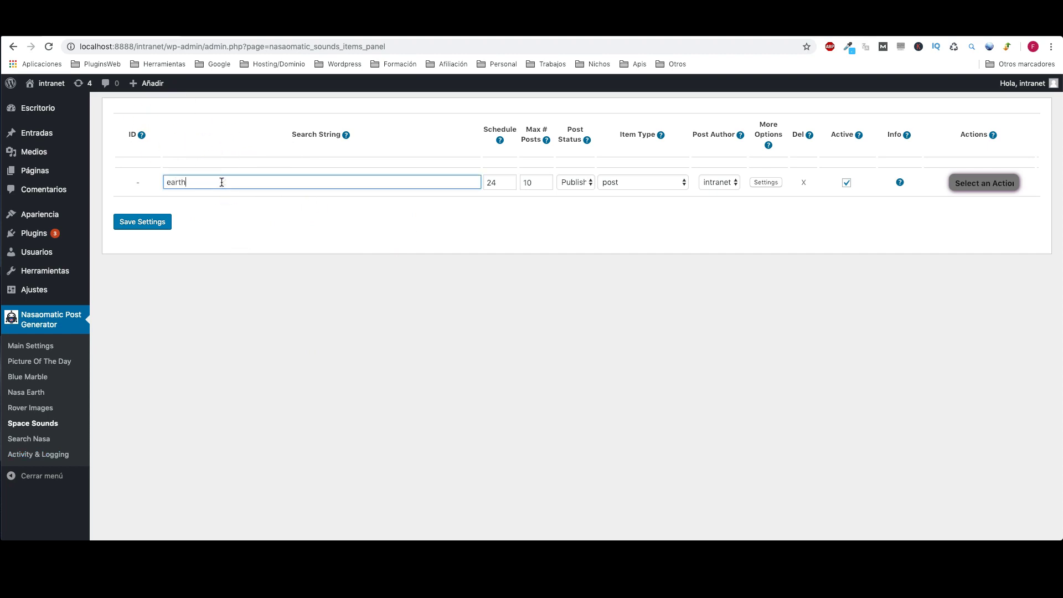
click(327, 221)
click(153, 222)
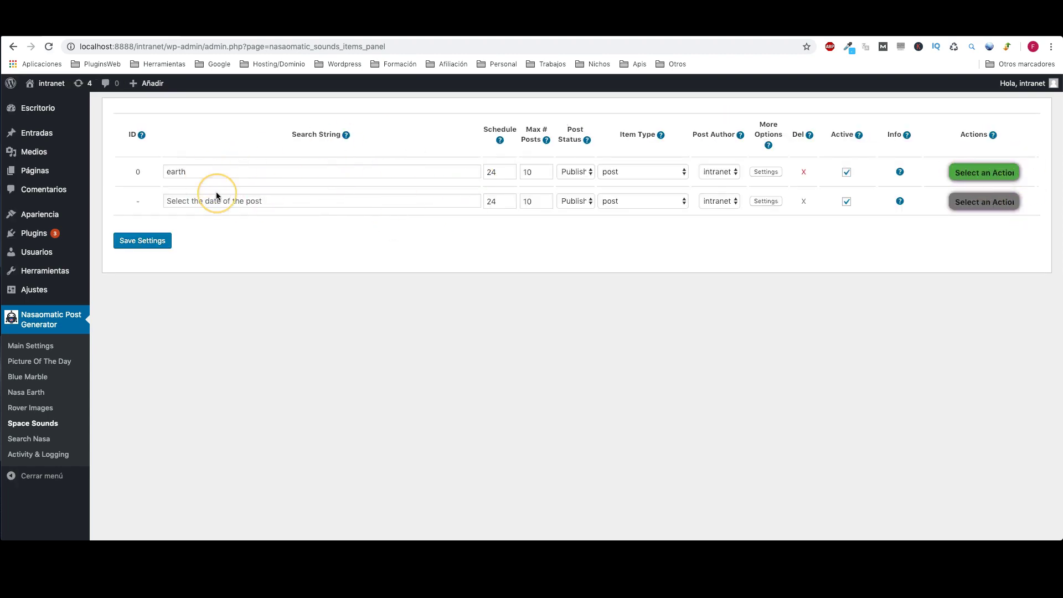
Step: Run the "earth" sounds rule immediately, accept the confirmation, and check the plugin's activity log
click(977, 174)
click(974, 180)
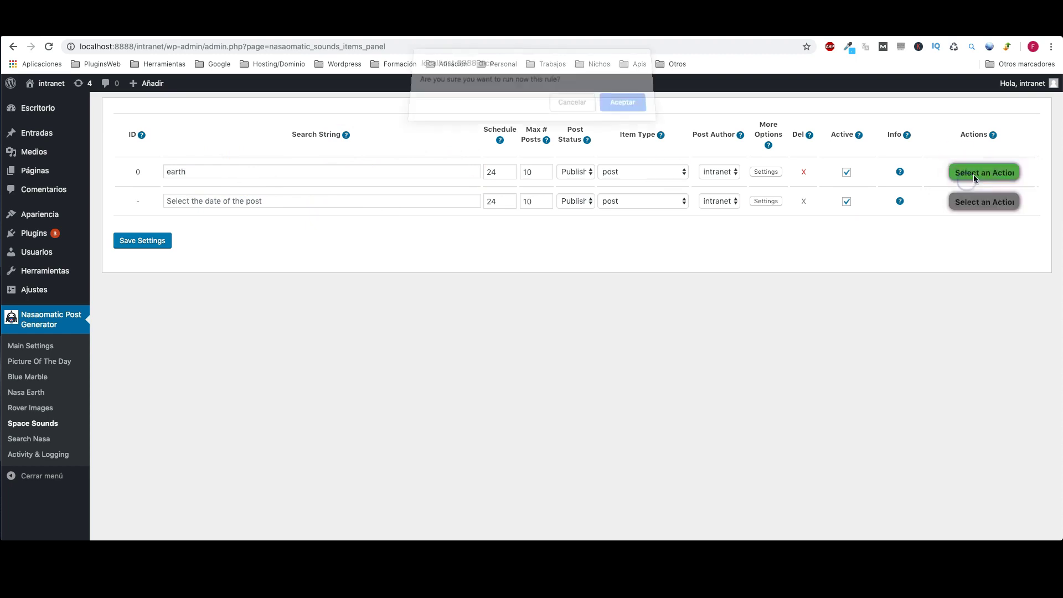
click(623, 103)
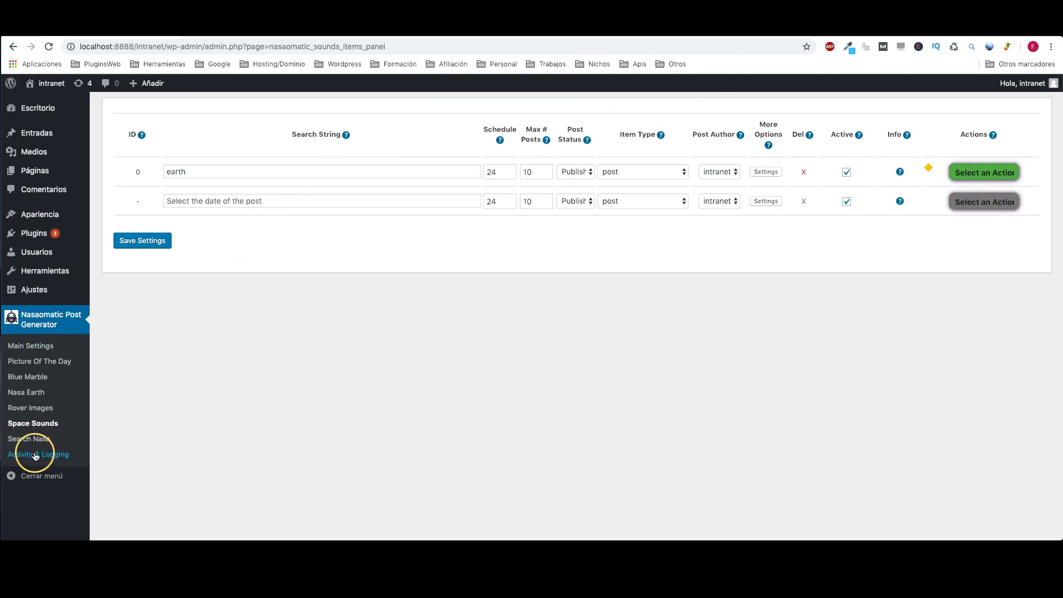
drag(214, 355, 476, 358)
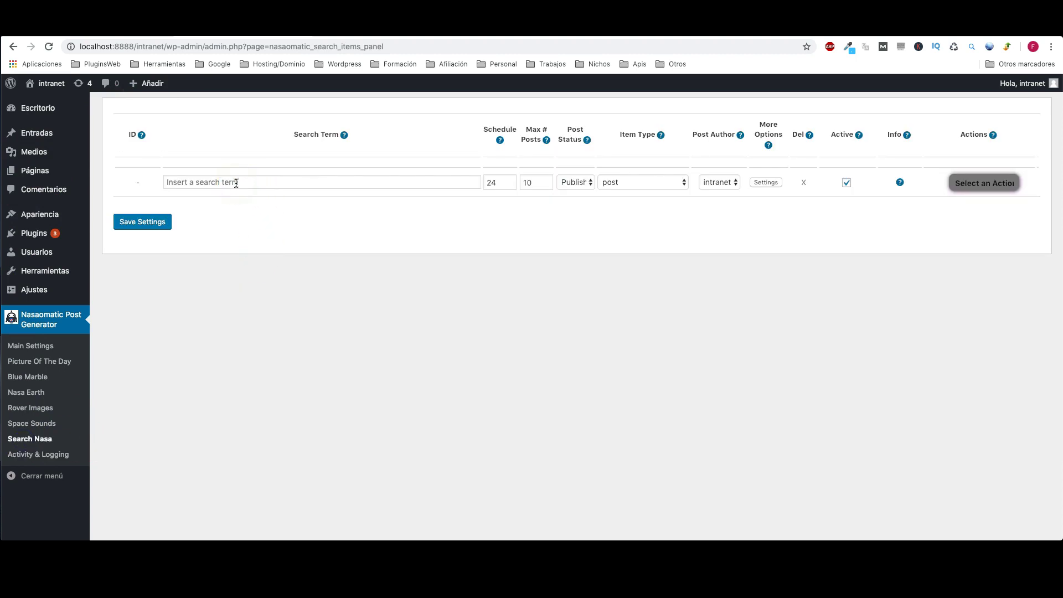
Step: On the Search Nasa page, create a rule with the search term "jupiter" and save it
click(235, 183)
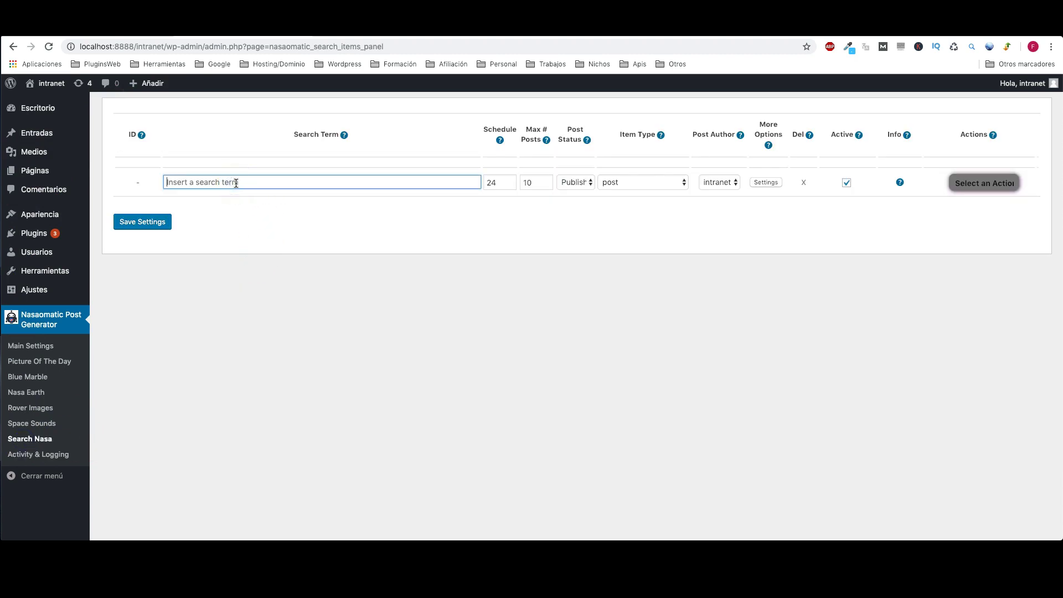
text(jupiter)
click(153, 221)
Step: Examine the "jupiter" rule's advanced settings, including the media types, search filters and NASA center options
click(765, 171)
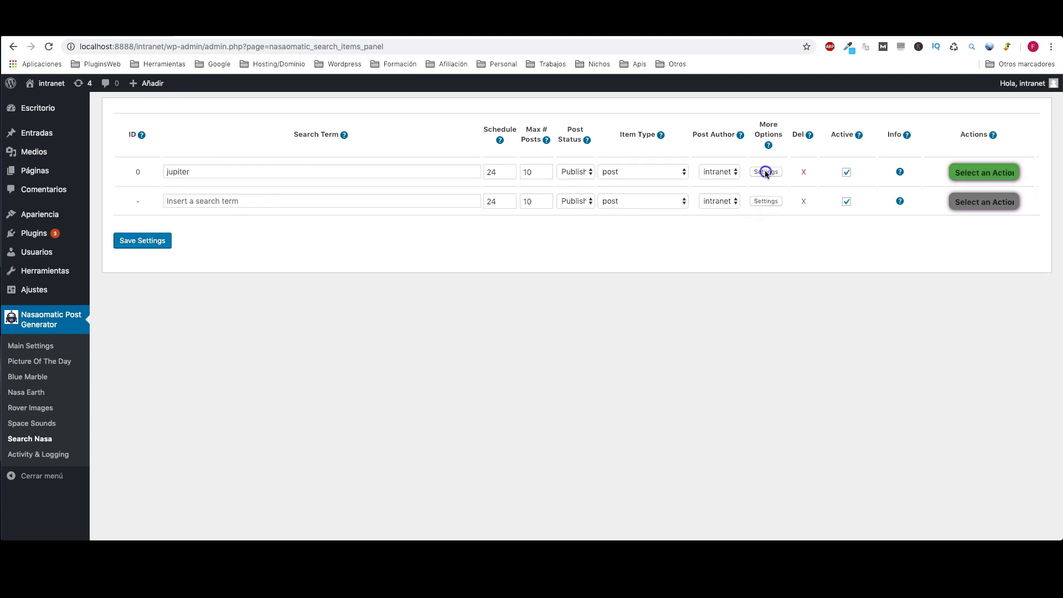
click(541, 165)
click(415, 185)
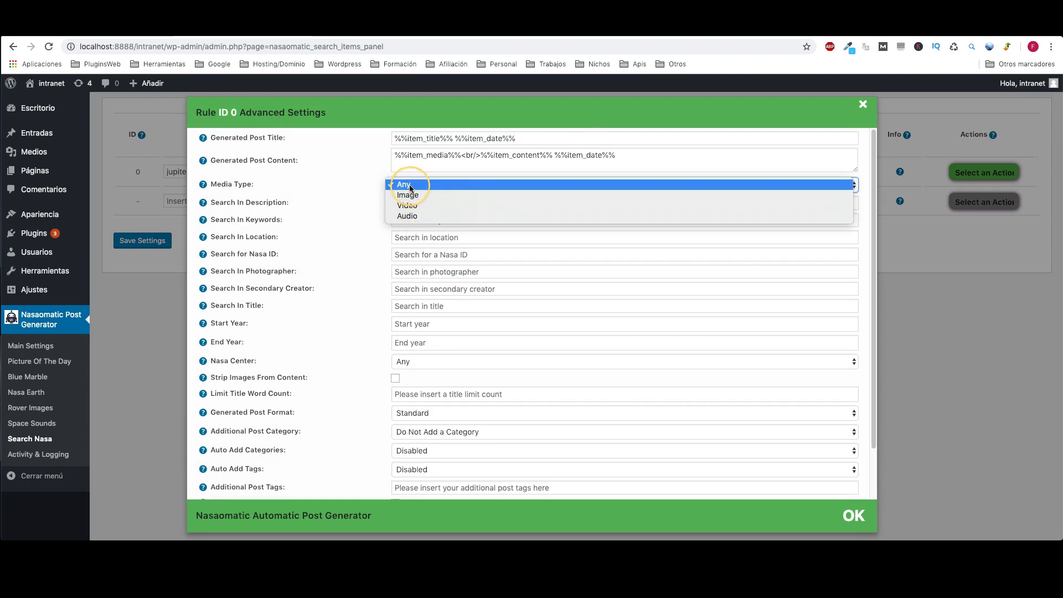
click(361, 176)
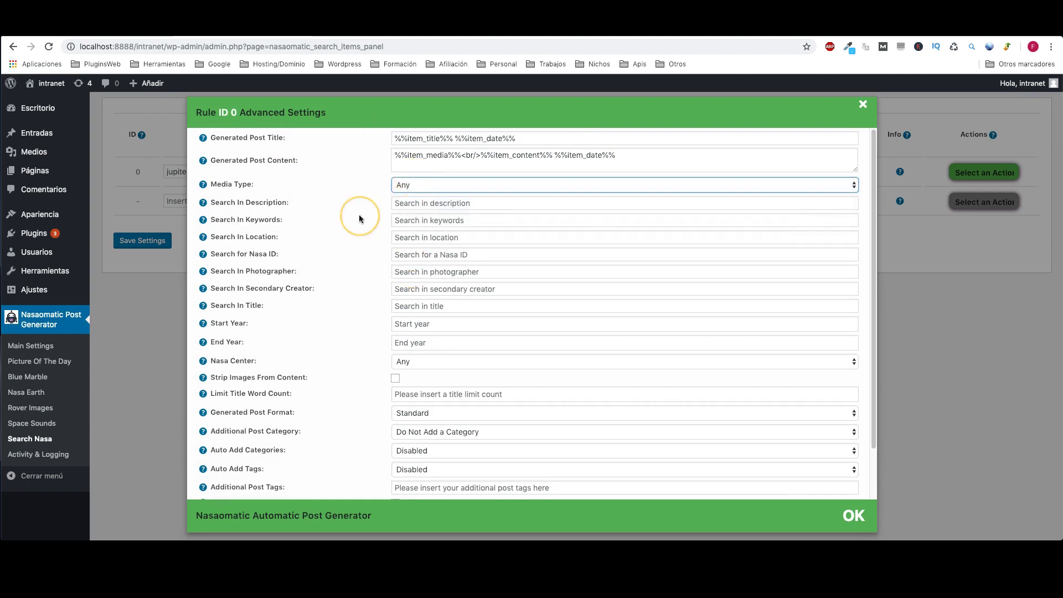
scroll(321, 281, down, 1)
scroll(397, 351, down, 1)
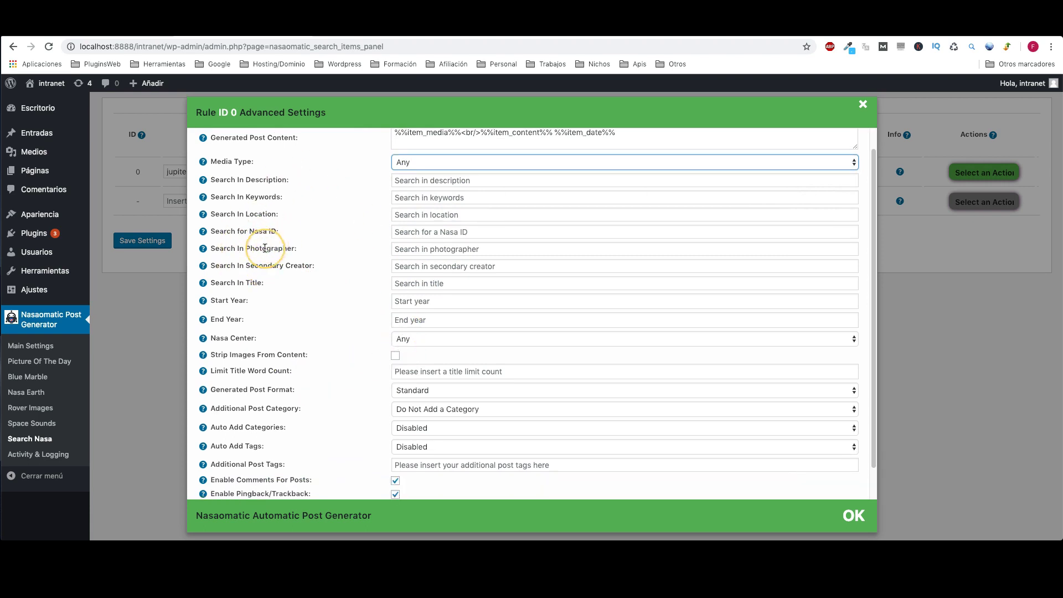
mouse_move(206, 253)
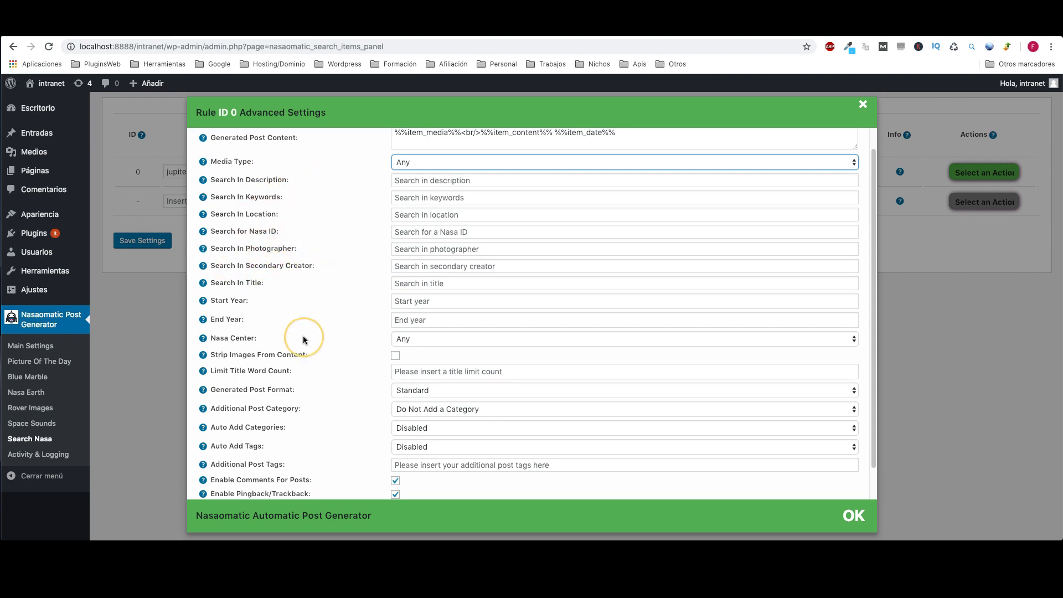
scroll(296, 335, down, 2)
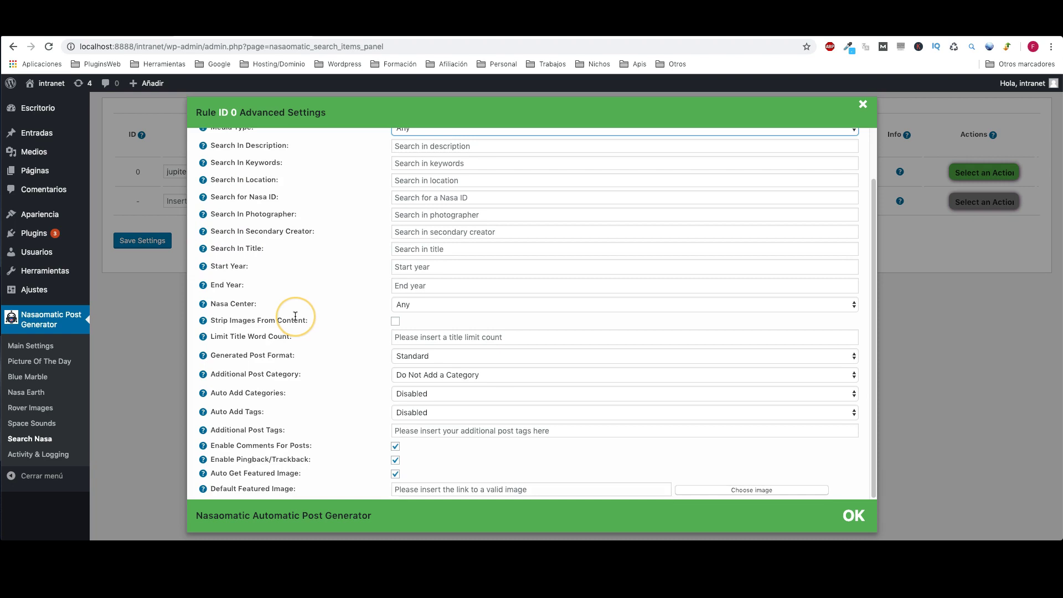
click(422, 303)
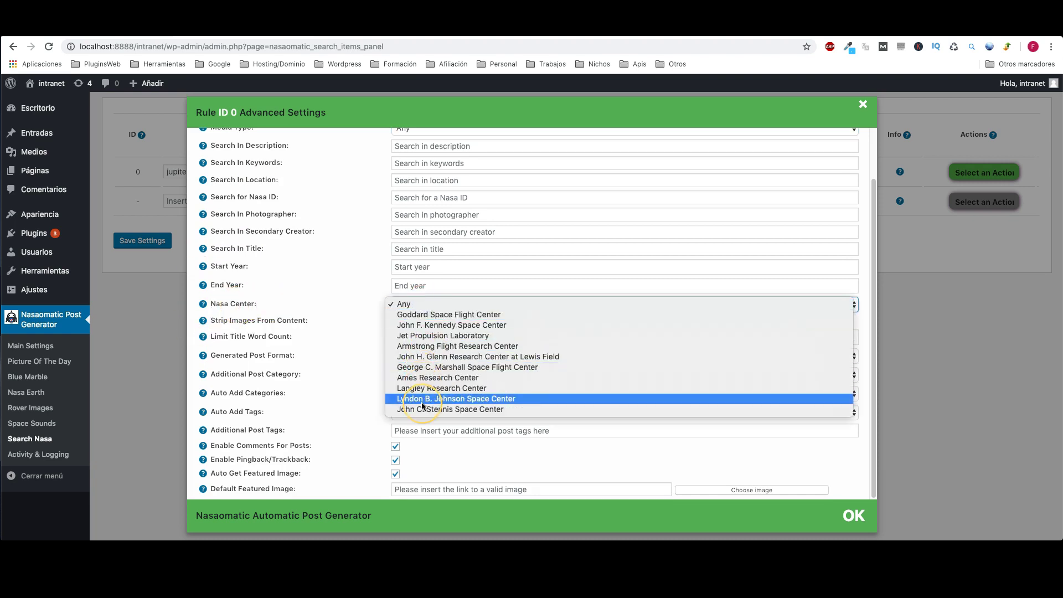
click(346, 286)
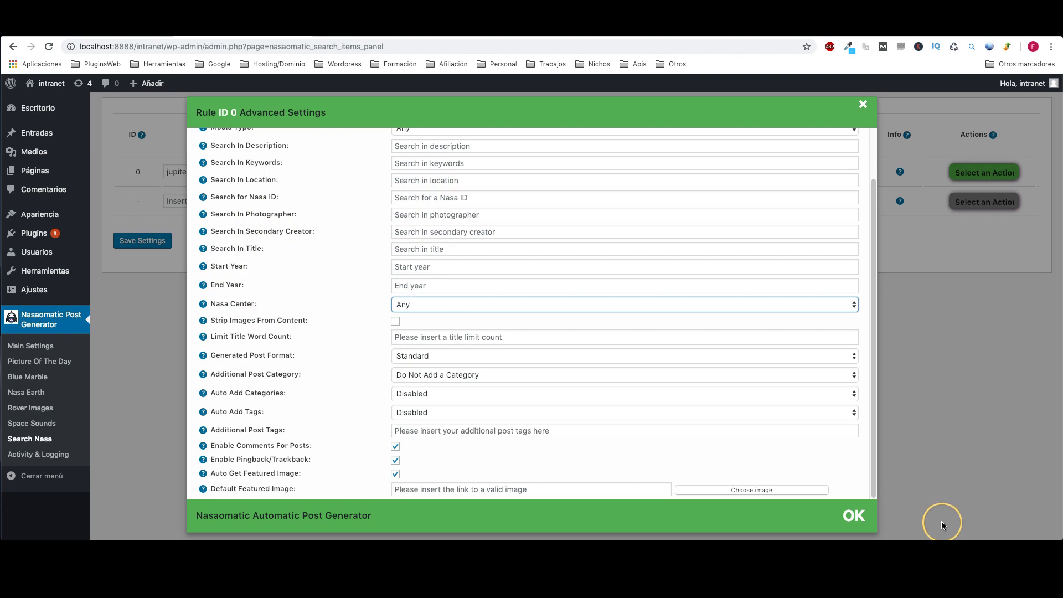
click(856, 517)
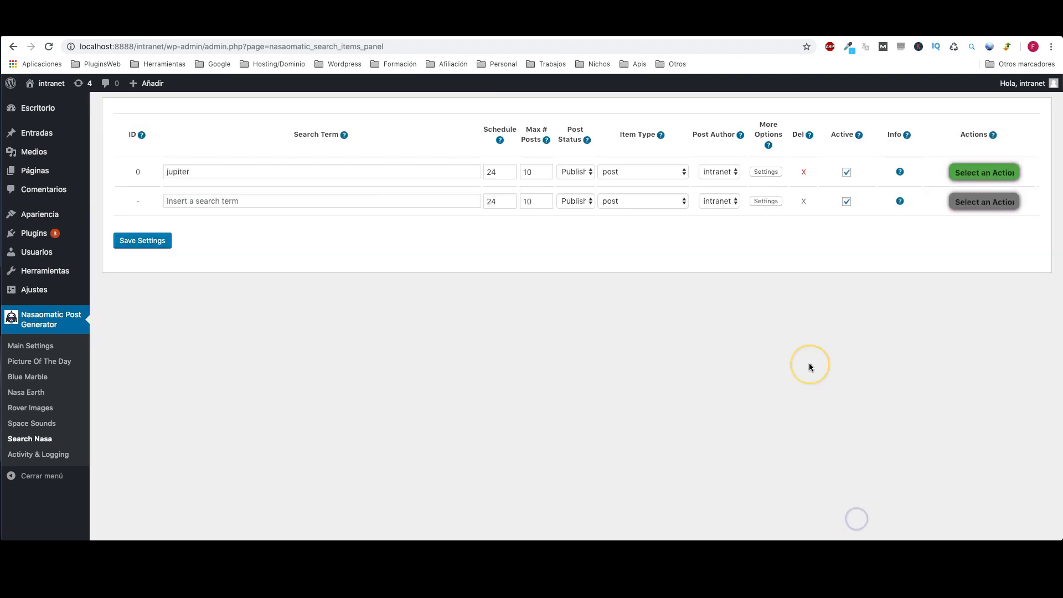
Step: Save the Search Nasa settings, run the "jupiter" rule immediately and accept the confirmation
click(142, 241)
click(984, 172)
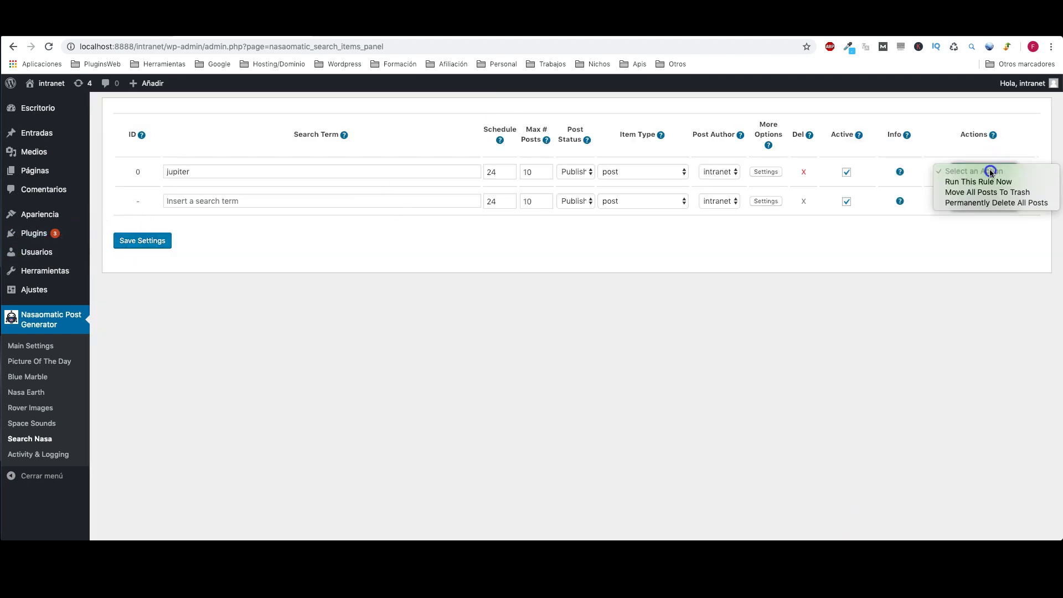
click(963, 185)
key(Return)
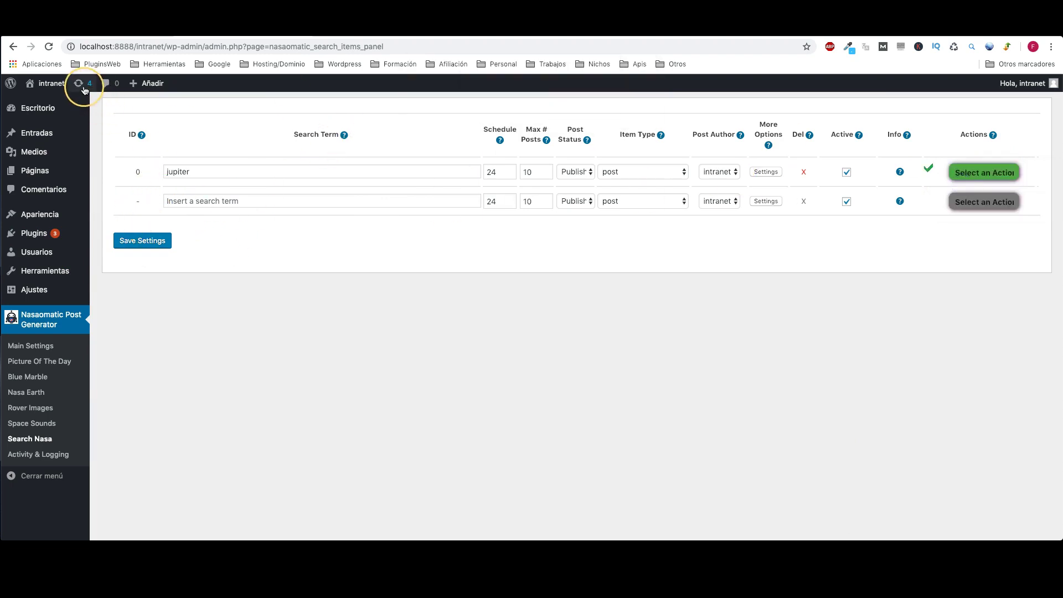
Step: Visit the site's front page and look through the Jupiter posts generated by the search rule, down to the Jupiter Aurora time series
click(52, 83)
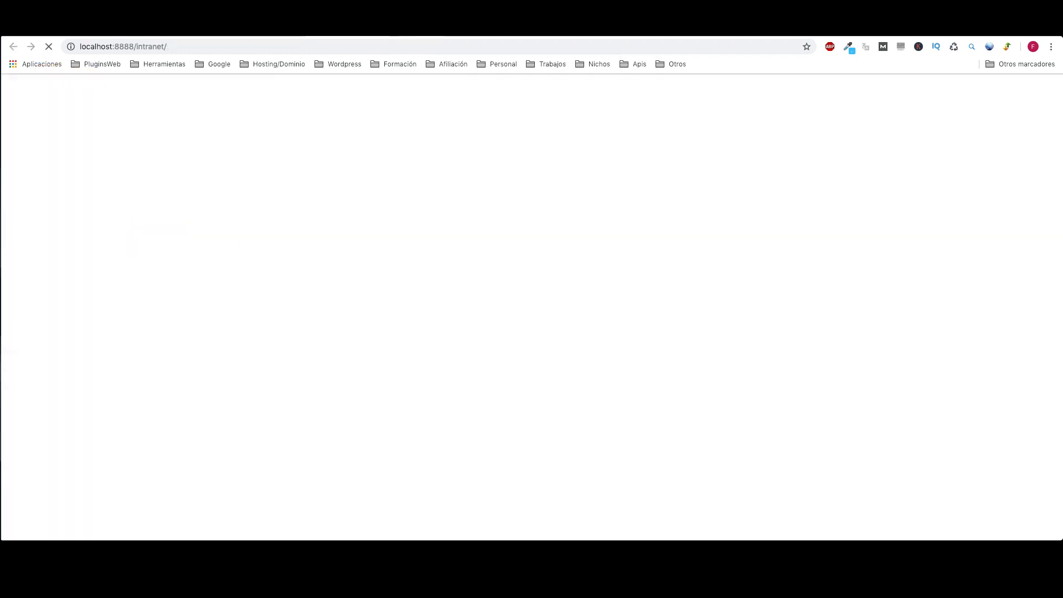
scroll(211, 121, down, 5)
scroll(211, 121, down, 10)
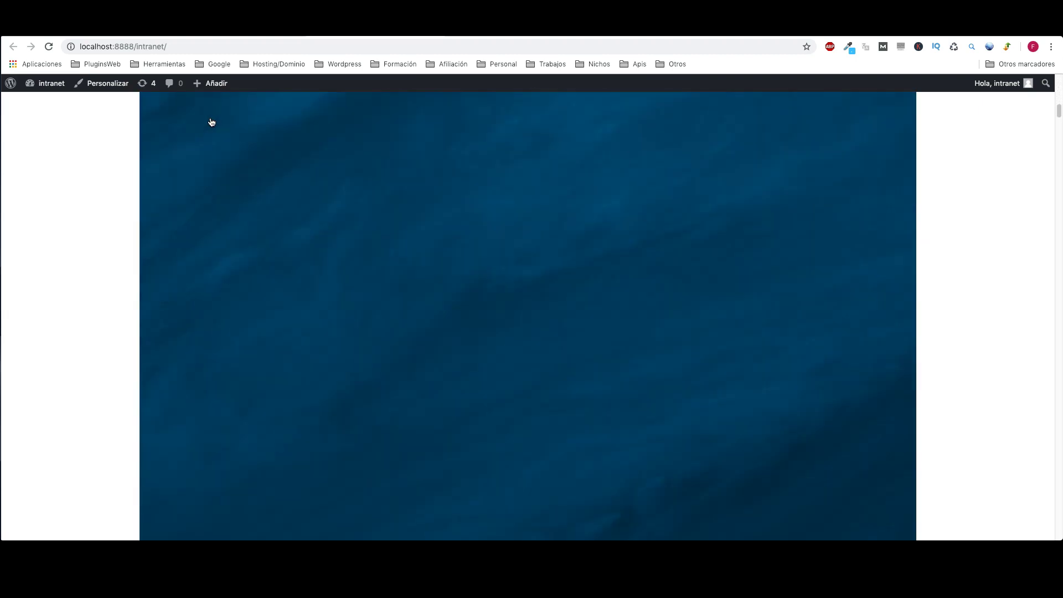
click(214, 124)
scroll(215, 124, down, 13)
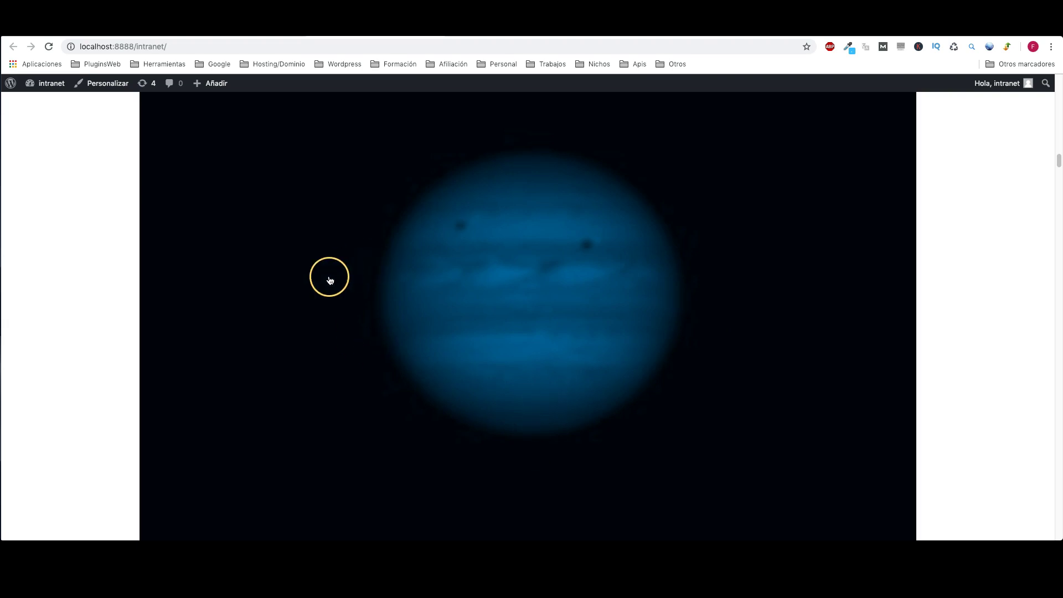
scroll(327, 278, down, 12)
scroll(324, 276, down, 15)
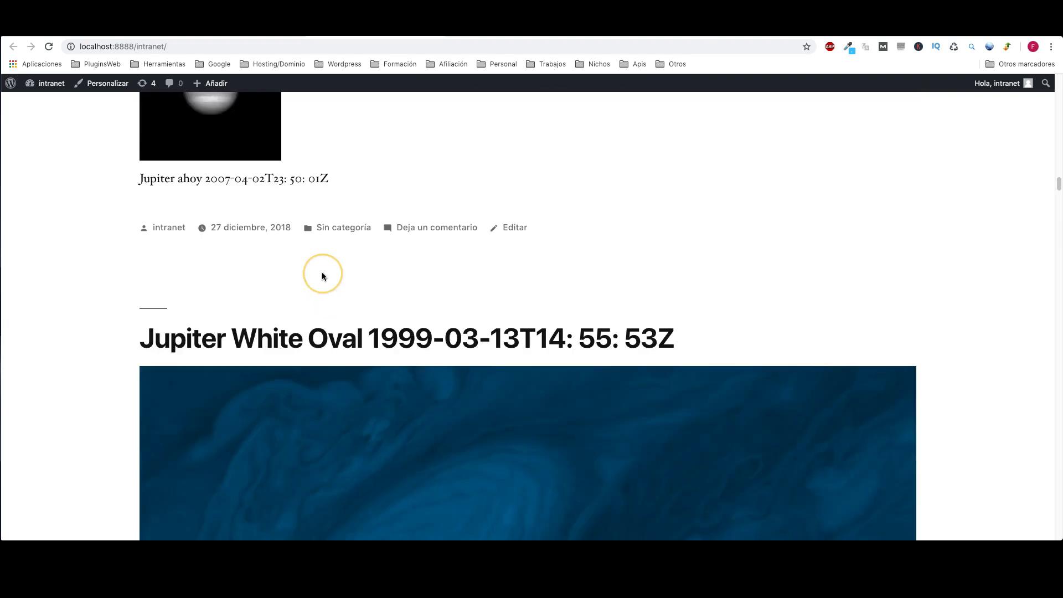
scroll(332, 238, down, 18)
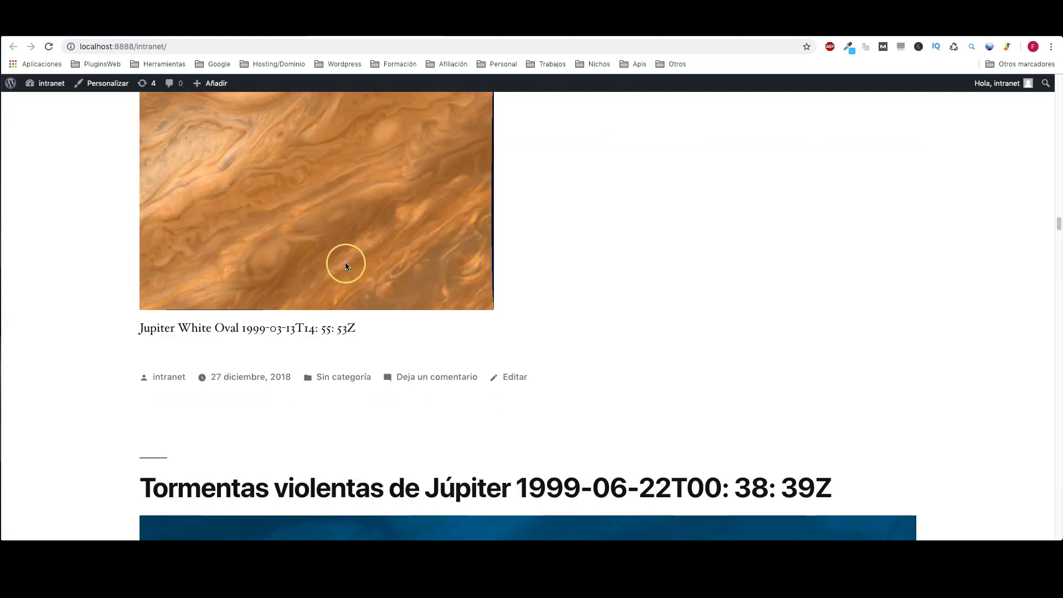
scroll(344, 251, down, 10)
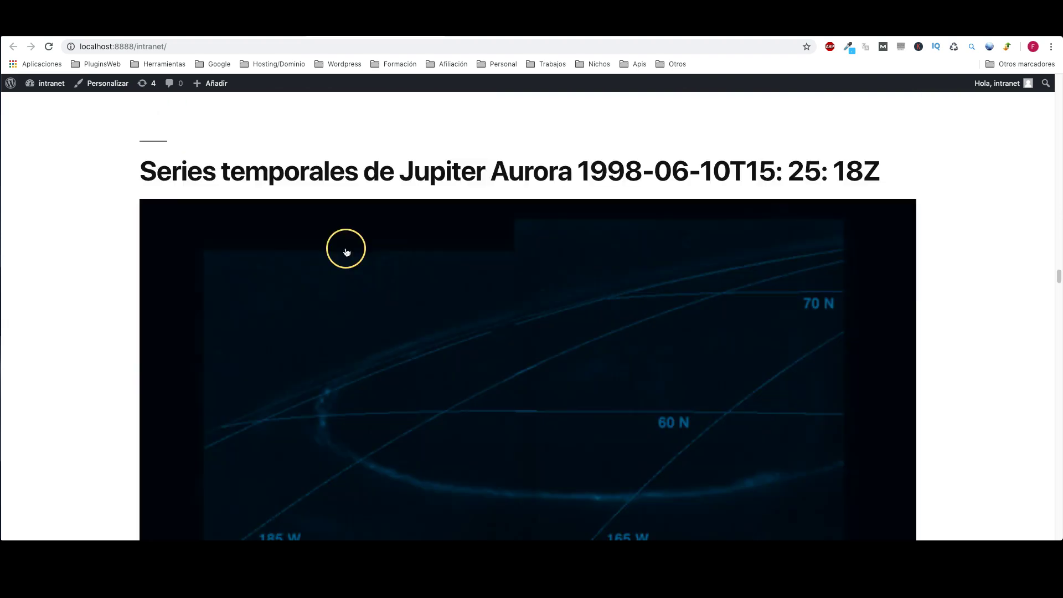
scroll(409, 199, up, 4)
scroll(412, 279, down, 6)
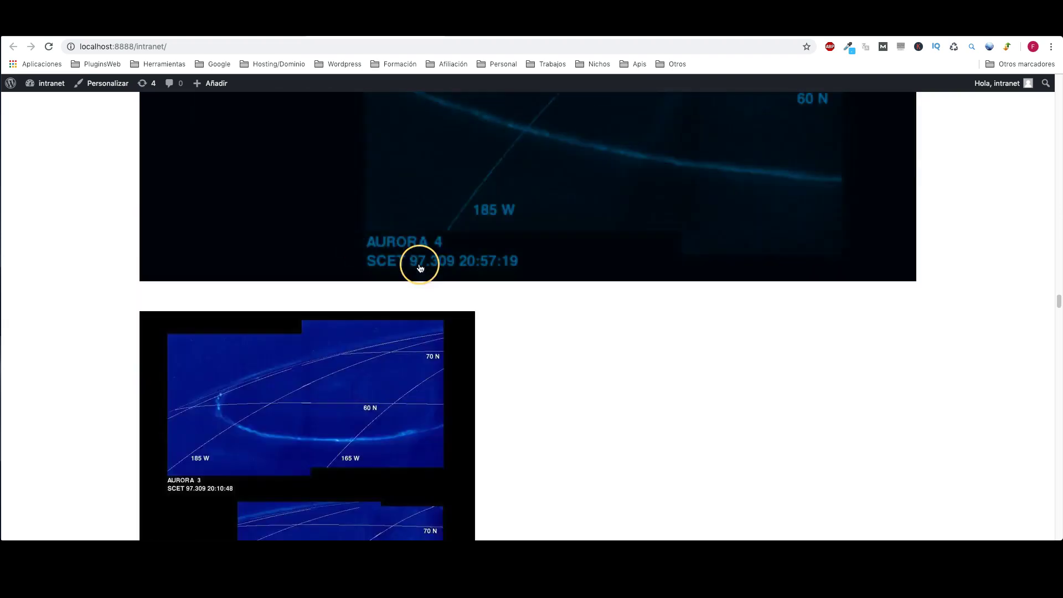
Step: Open the post "Series temporales de Jupiter Aurora 1998-06-10T15: 25: 18Z" and examine its image, caption and links to neighbouring posts
scroll(420, 266, up, 8)
click(360, 301)
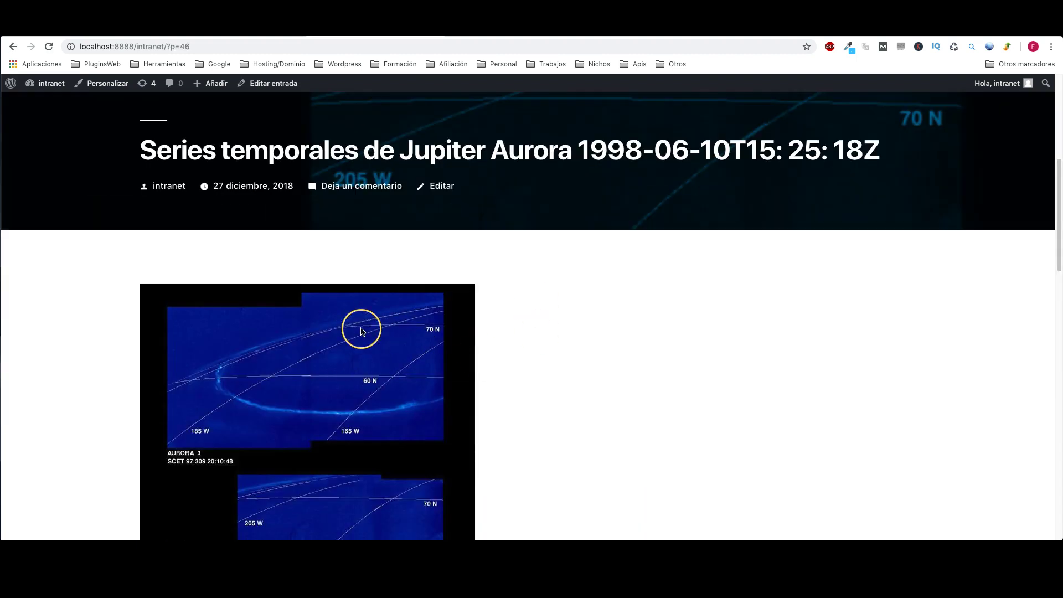
scroll(361, 327, down, 5)
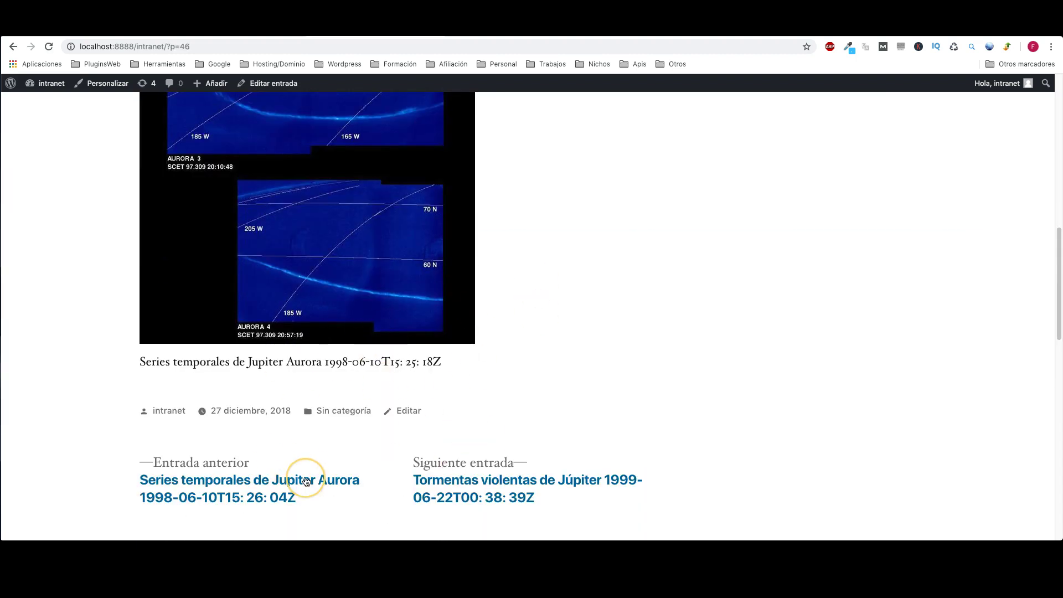
scroll(516, 387, up, 10)
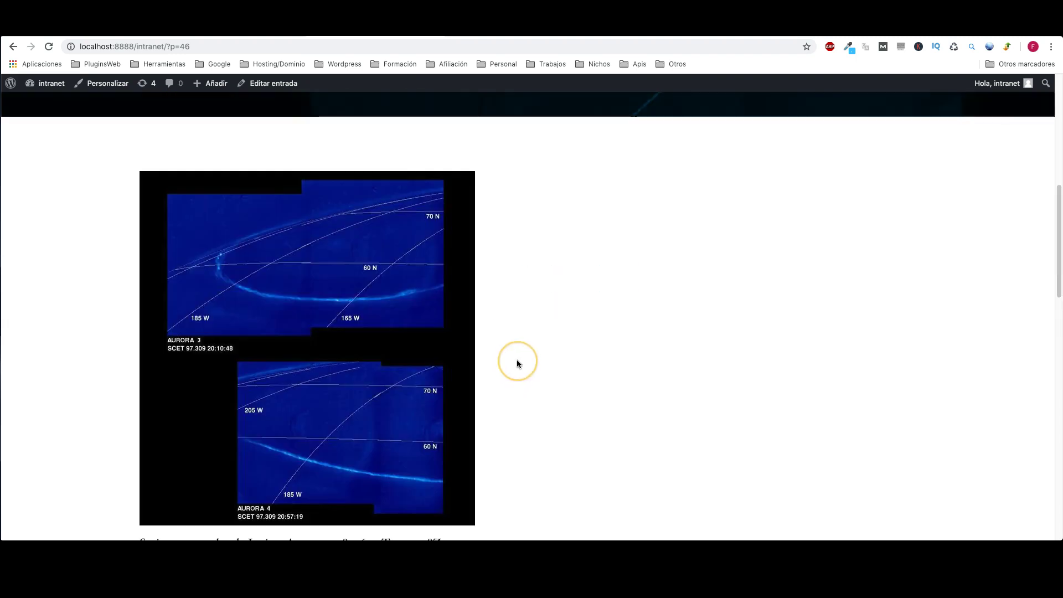
scroll(579, 383, down, 10)
scroll(579, 380, down, 4)
scroll(579, 380, up, 10)
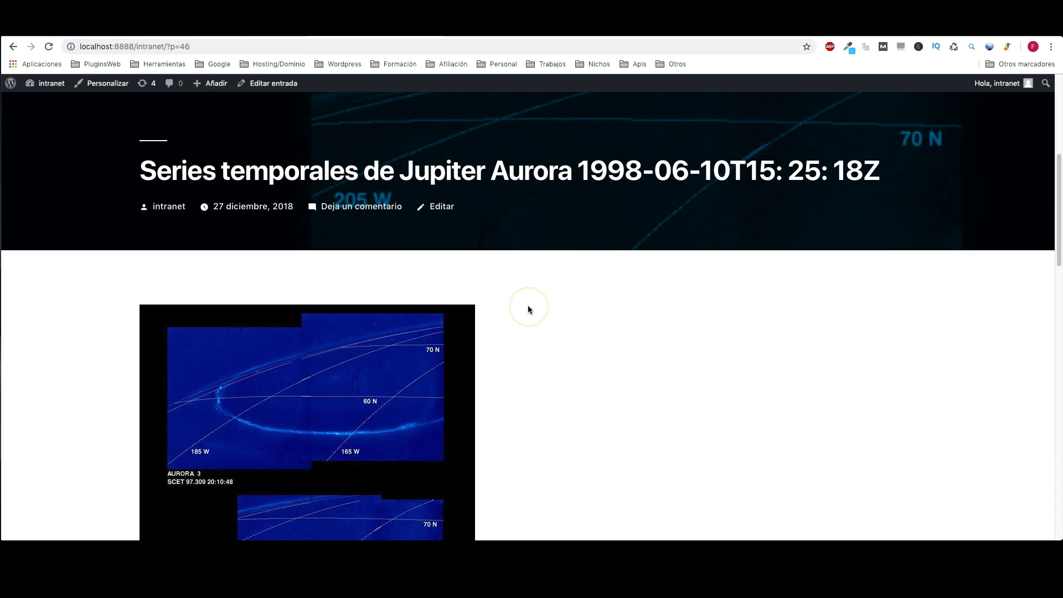